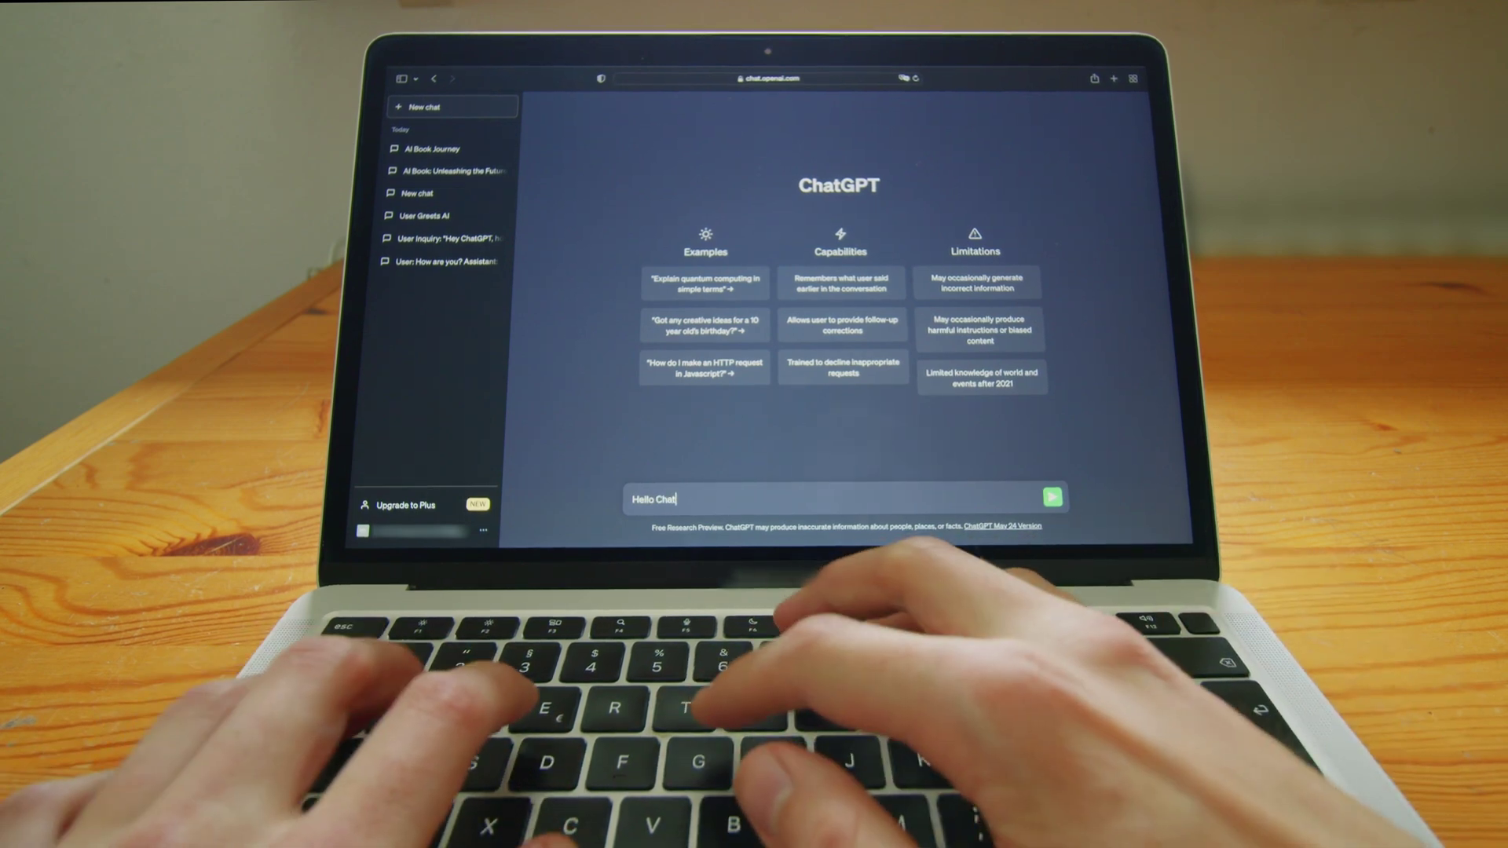
Type the greeting 'Hello ChatGPT, please erite' into the message box
text(, please e)
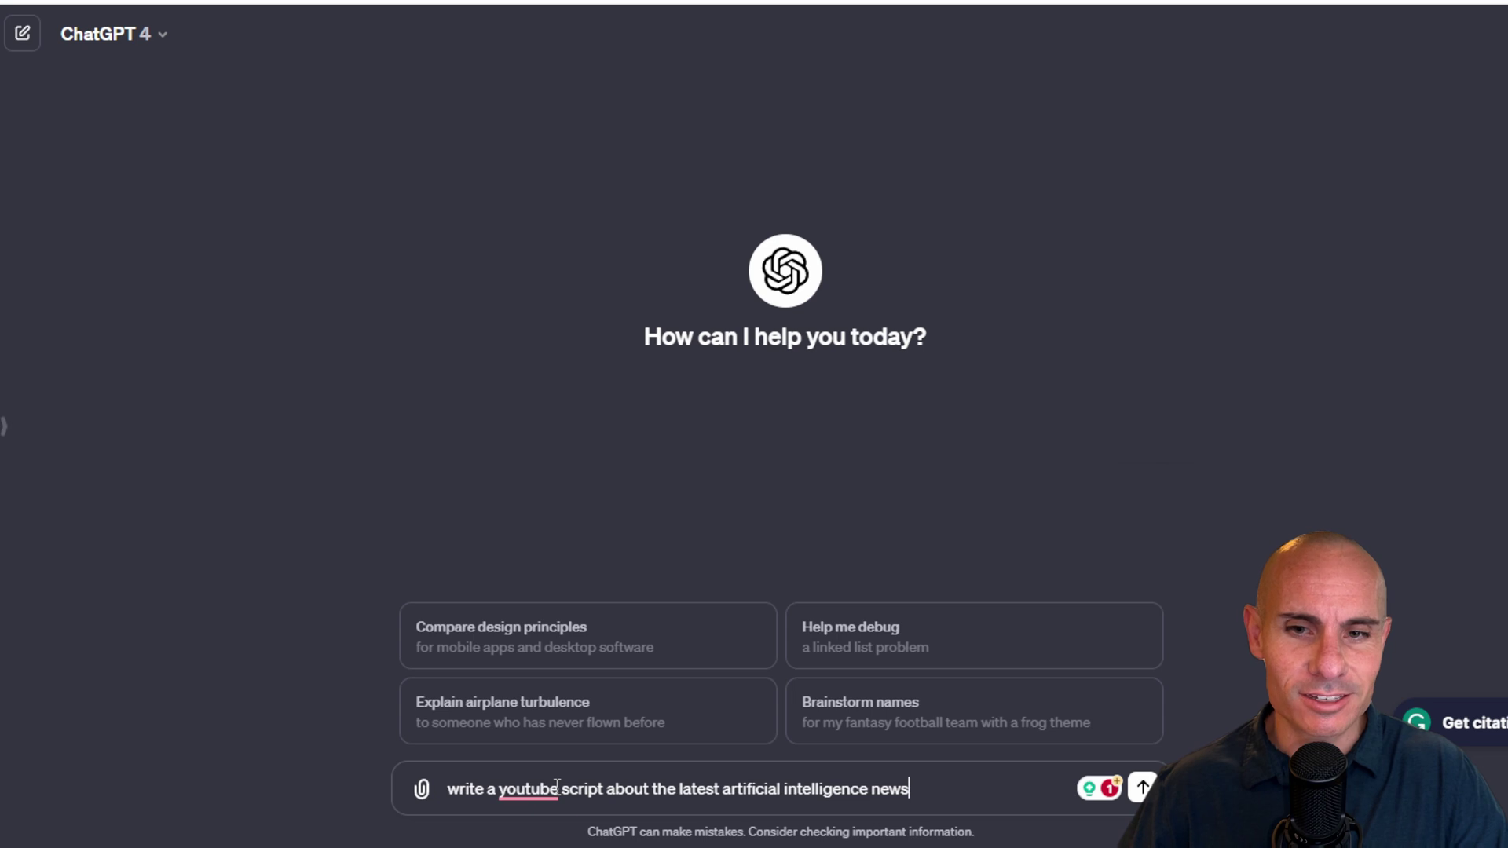
Send the request for a YouTube script about the latest AI news
key(Return)
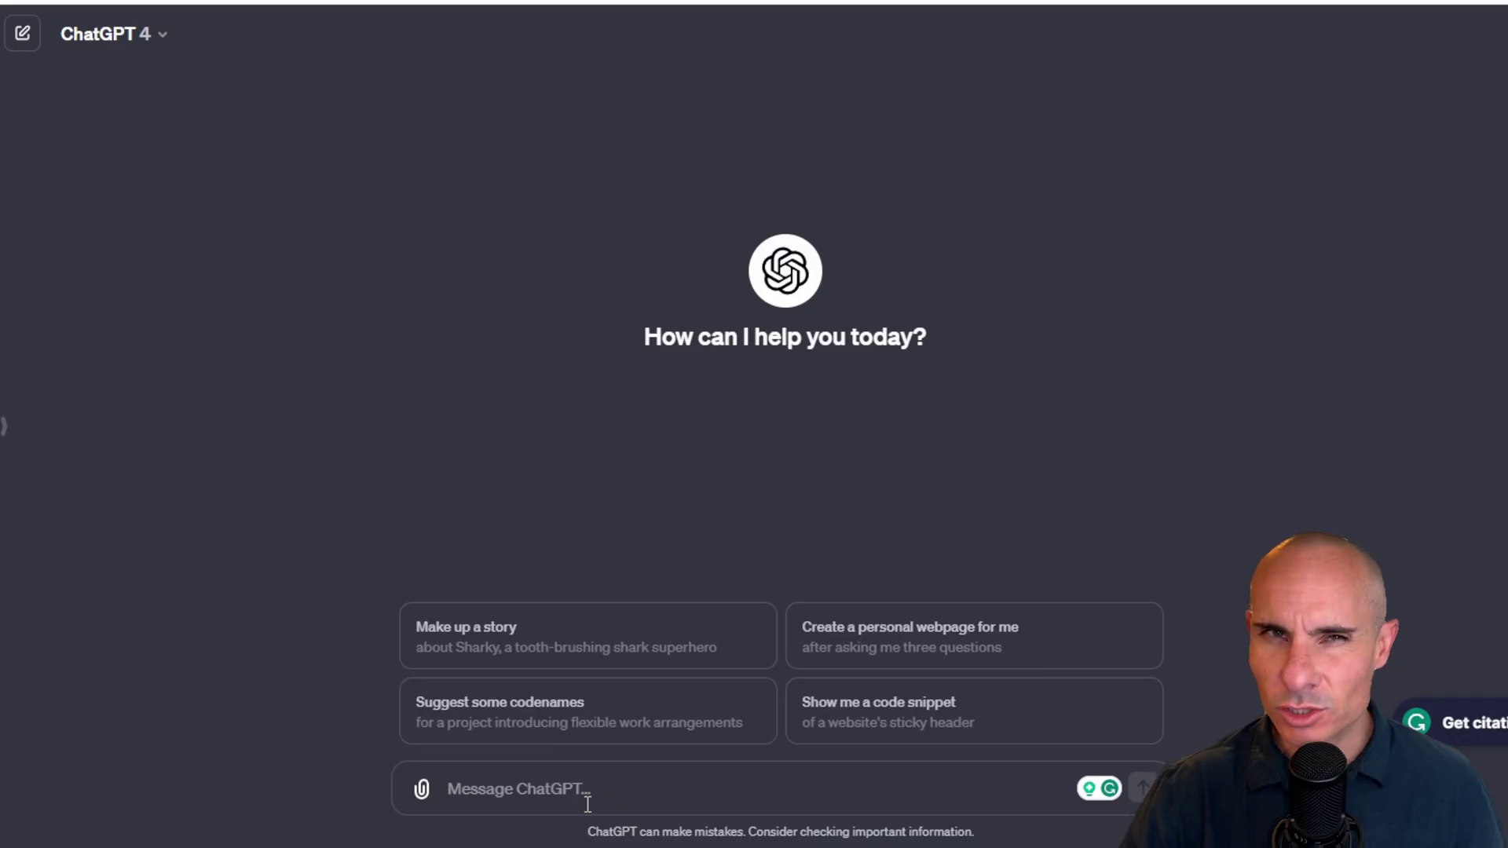
Ask what makes a great news summary and which elements tell a great story
text(What makes for a great new summary?)
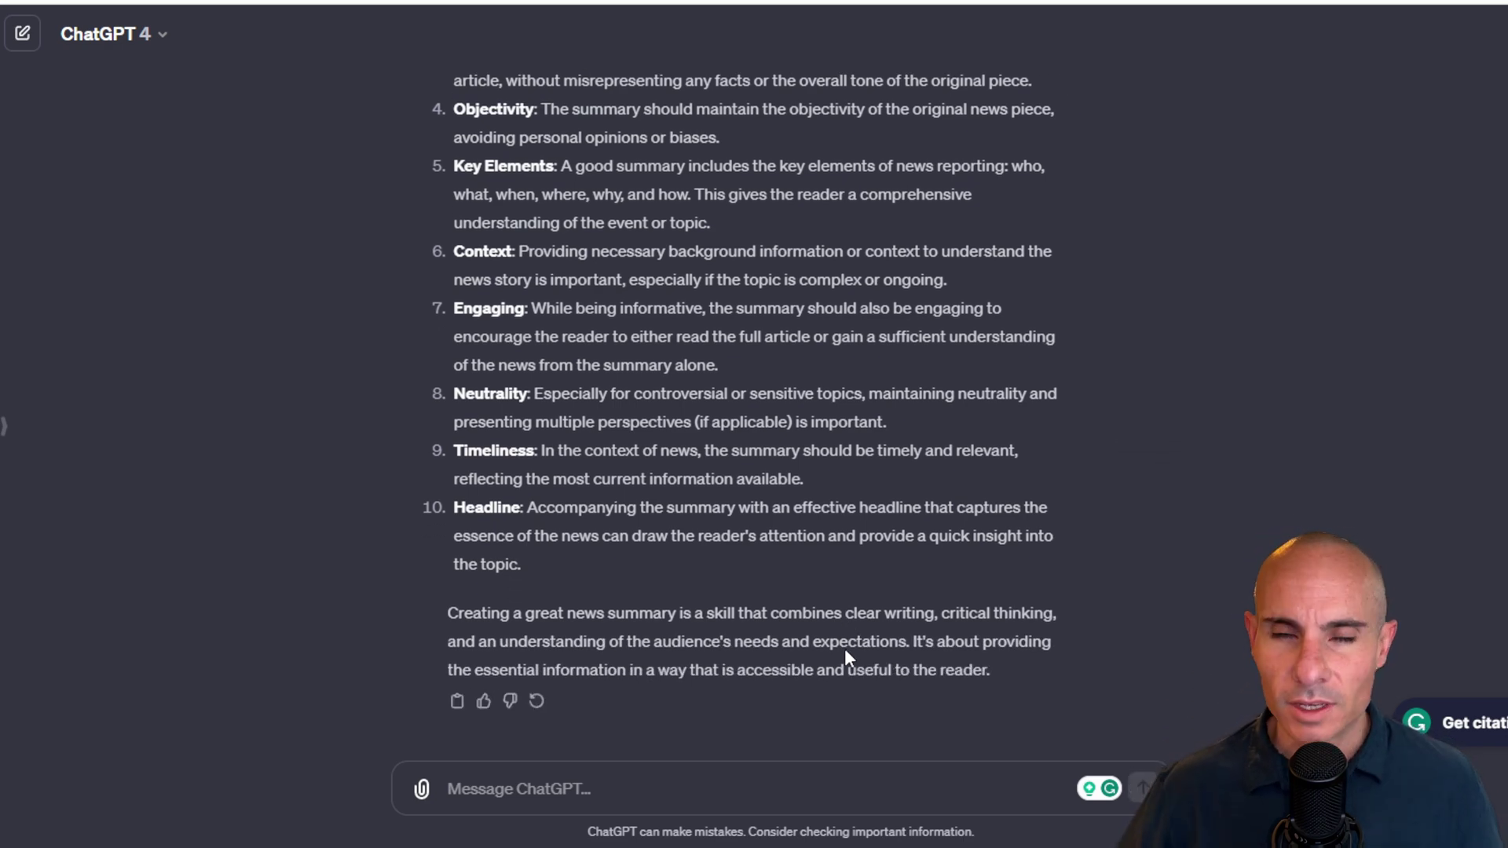
text(Which elements are critical to tell a great story?)
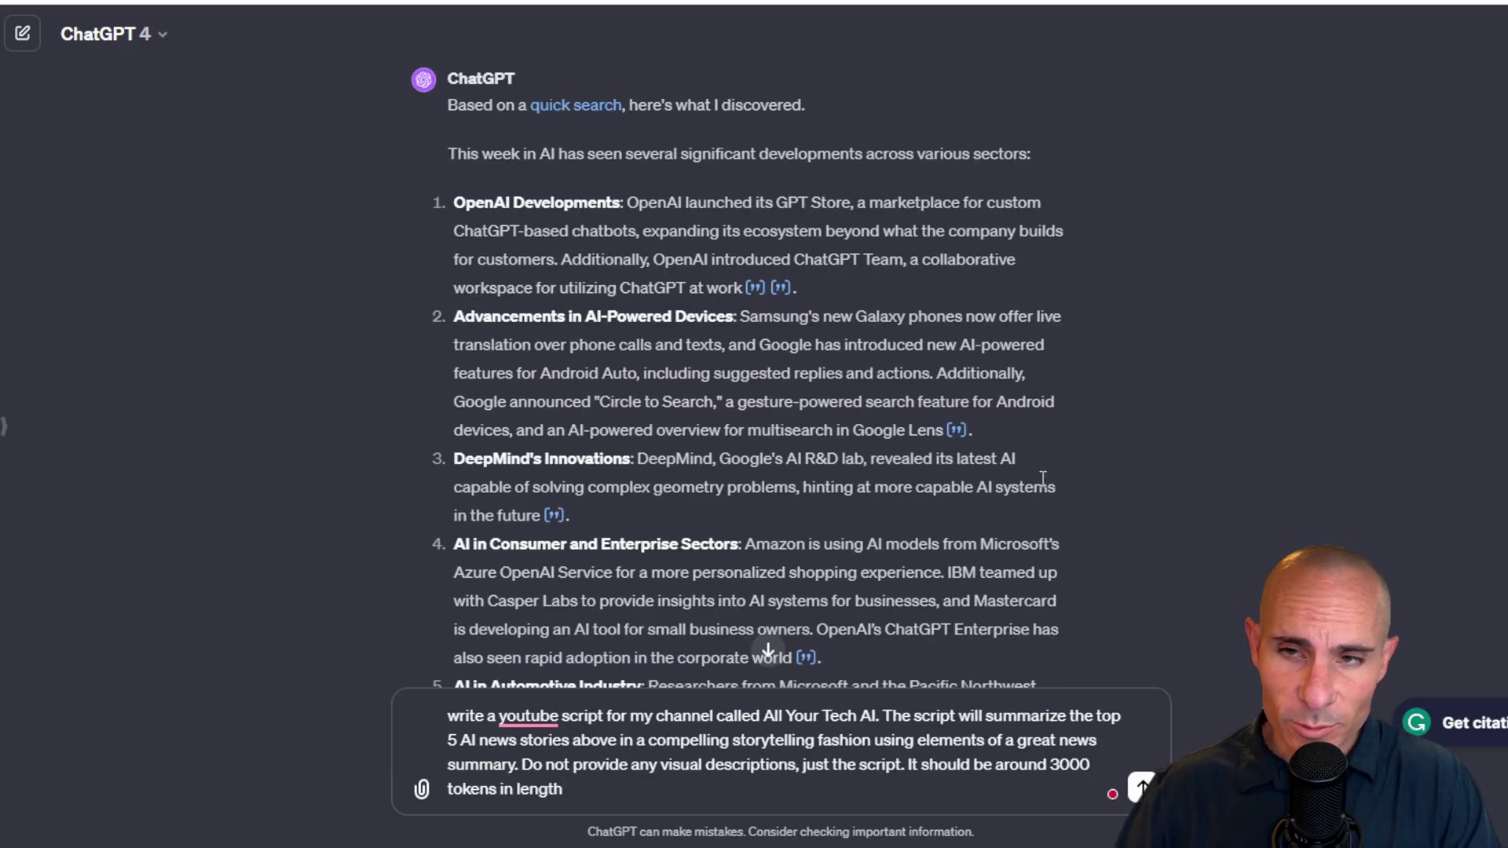
Scroll through ChatGPT's roundup of this week's AI developments
scroll(1043, 477, down, 6)
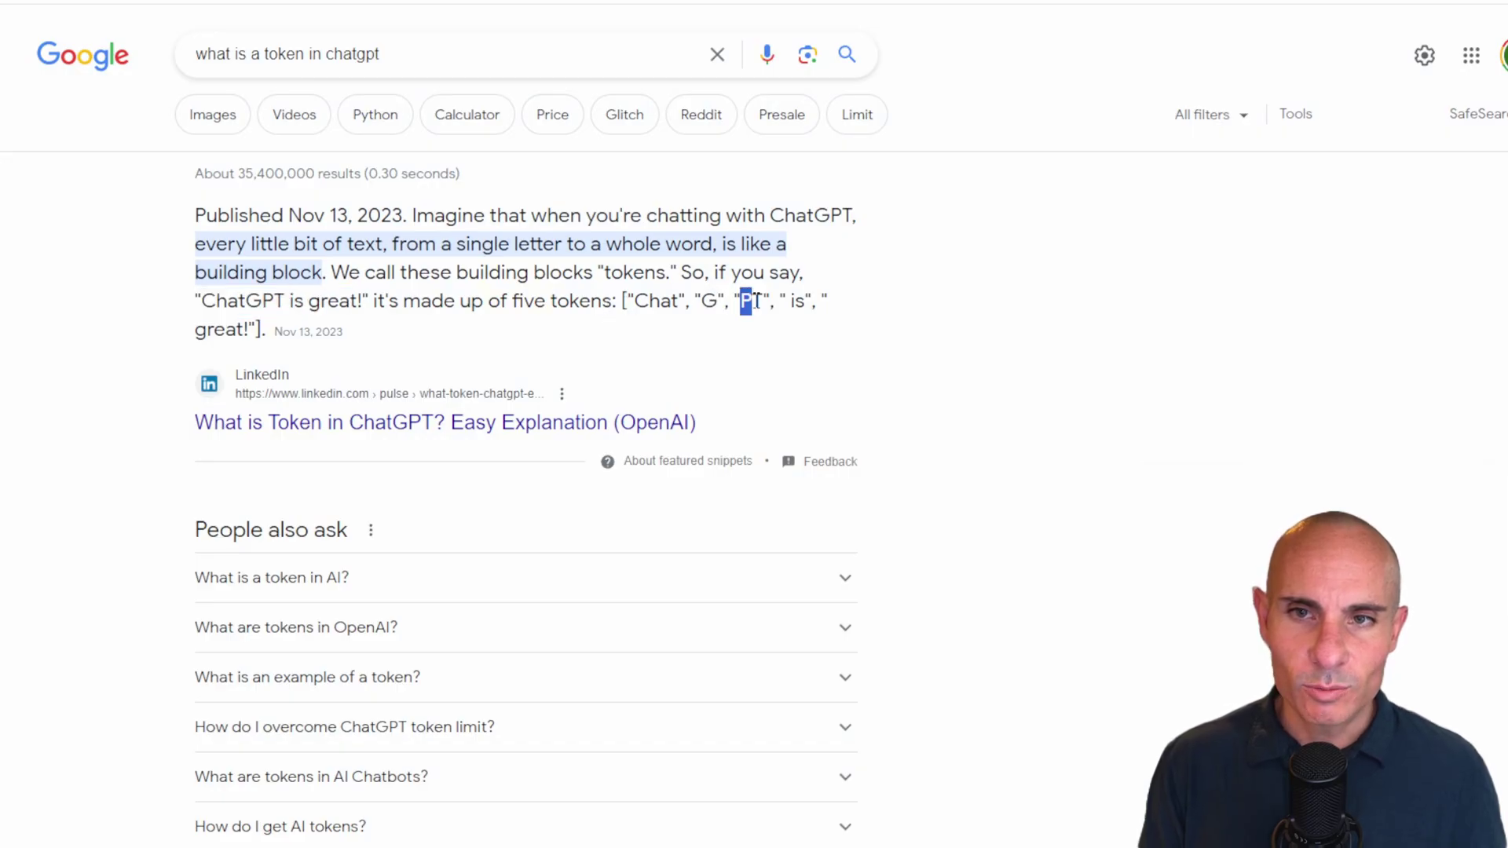
Clear the stray selection in Google's snippet explaining ChatGPT tokens
click(935, 344)
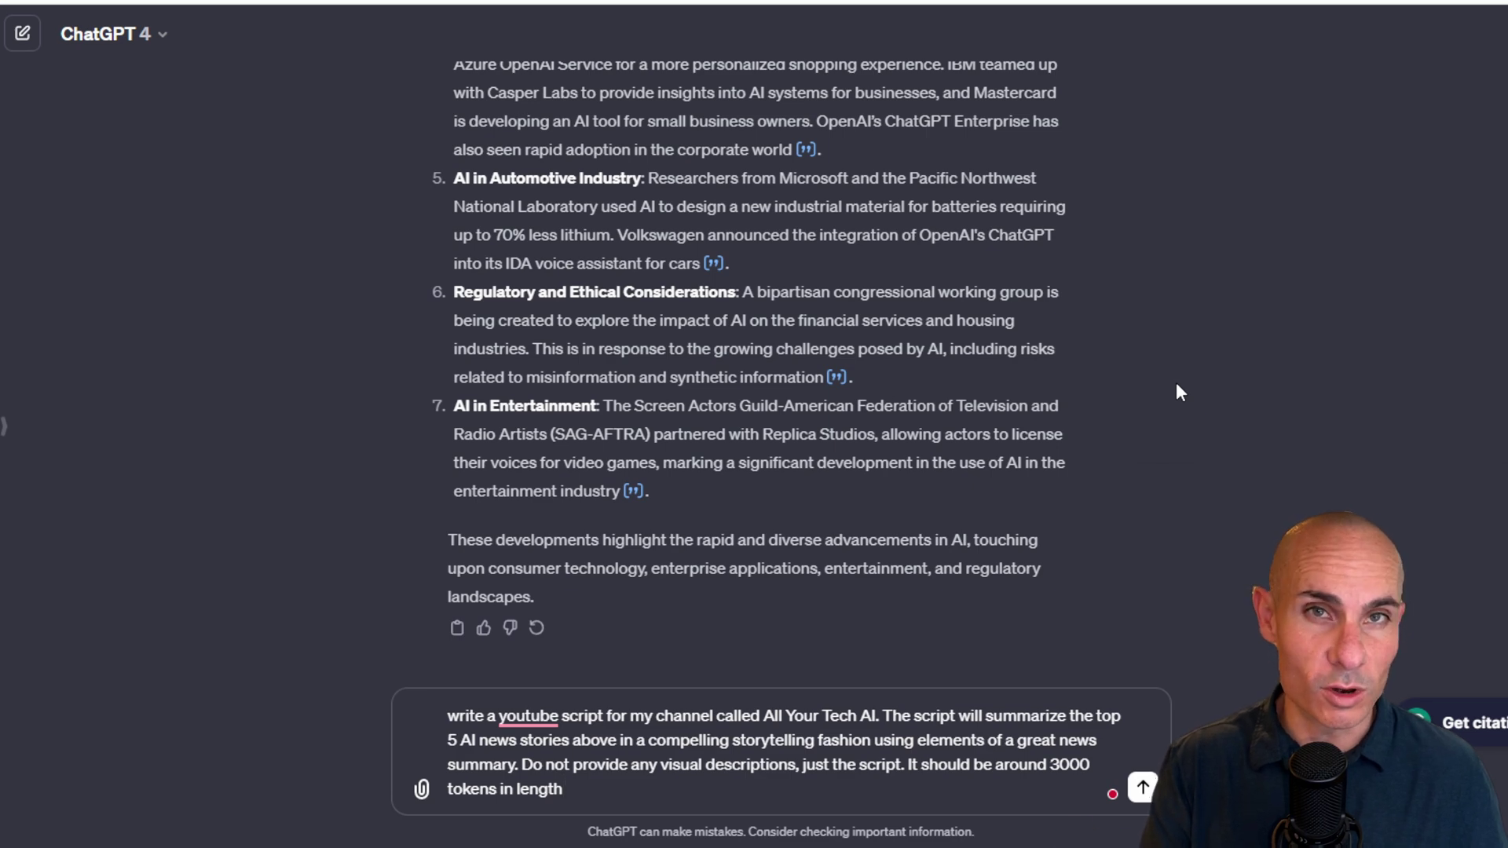
Send the All Your Tech AI script request and review the generated top-5 script
key(Return)
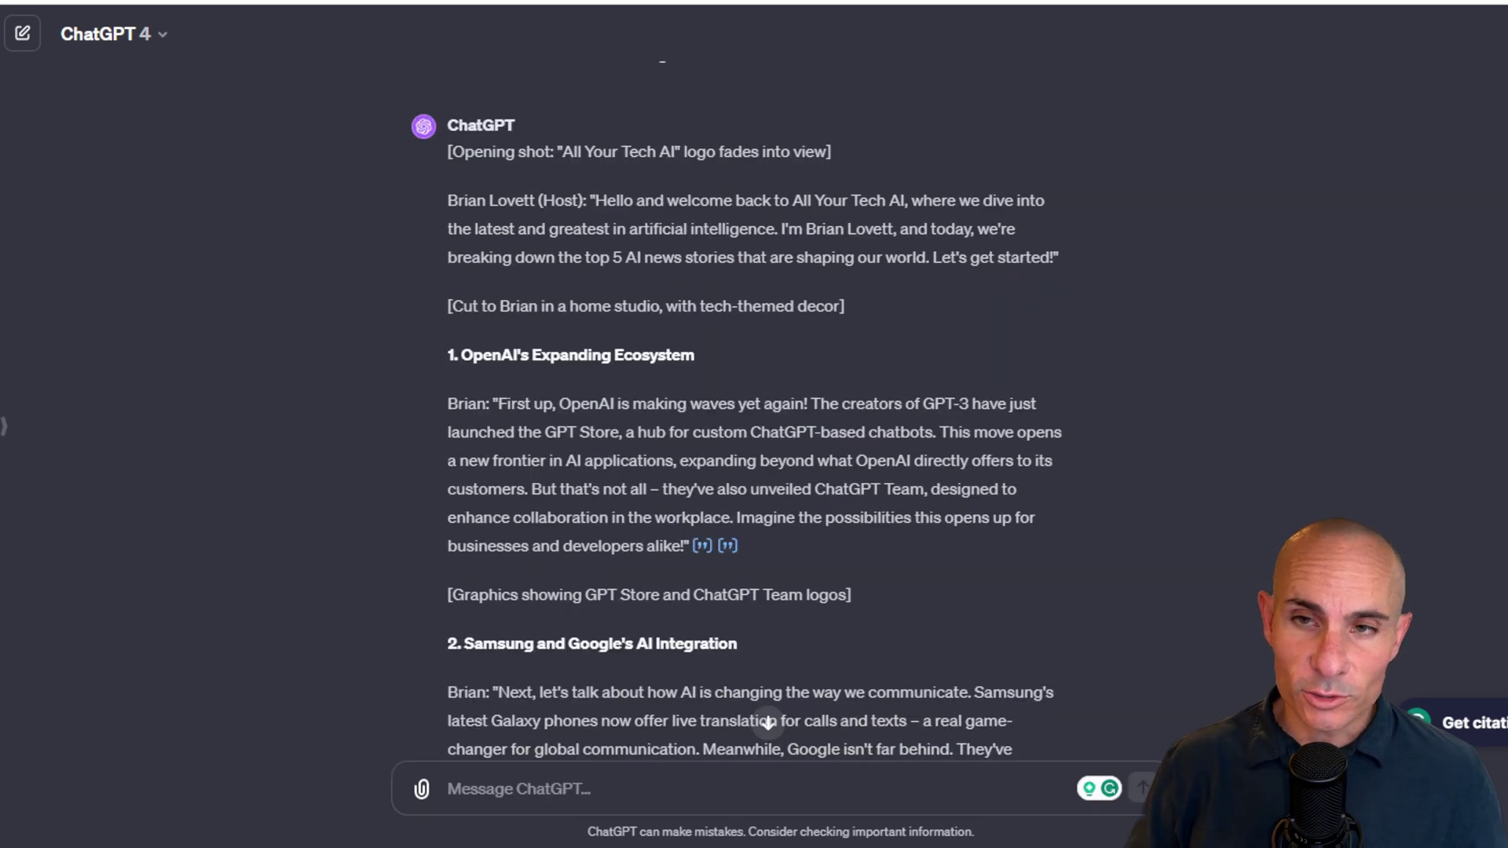
scroll(754, 408, down, 1)
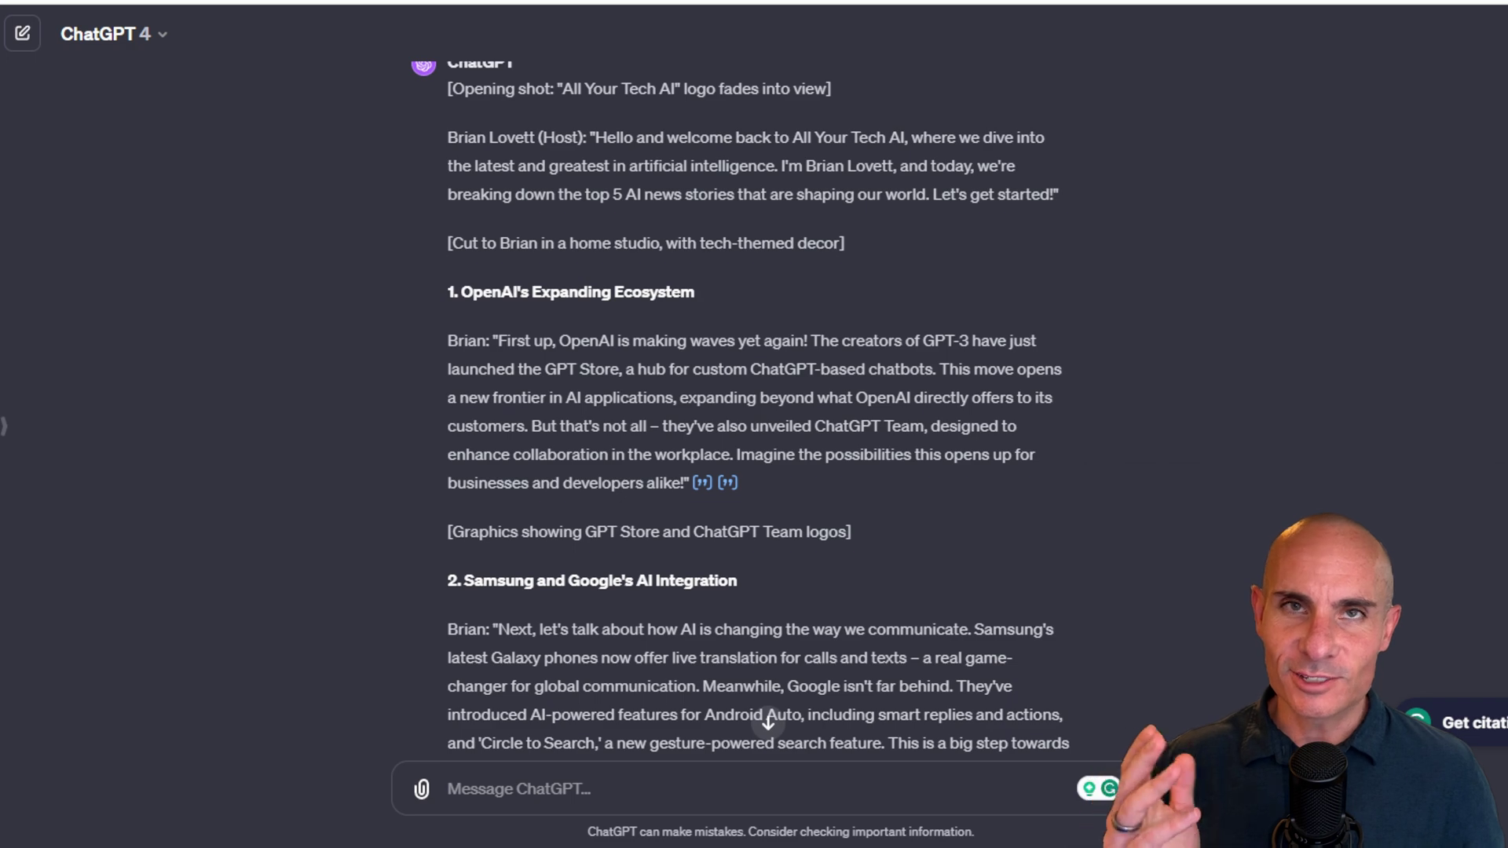
scroll(740, 409, down, 1)
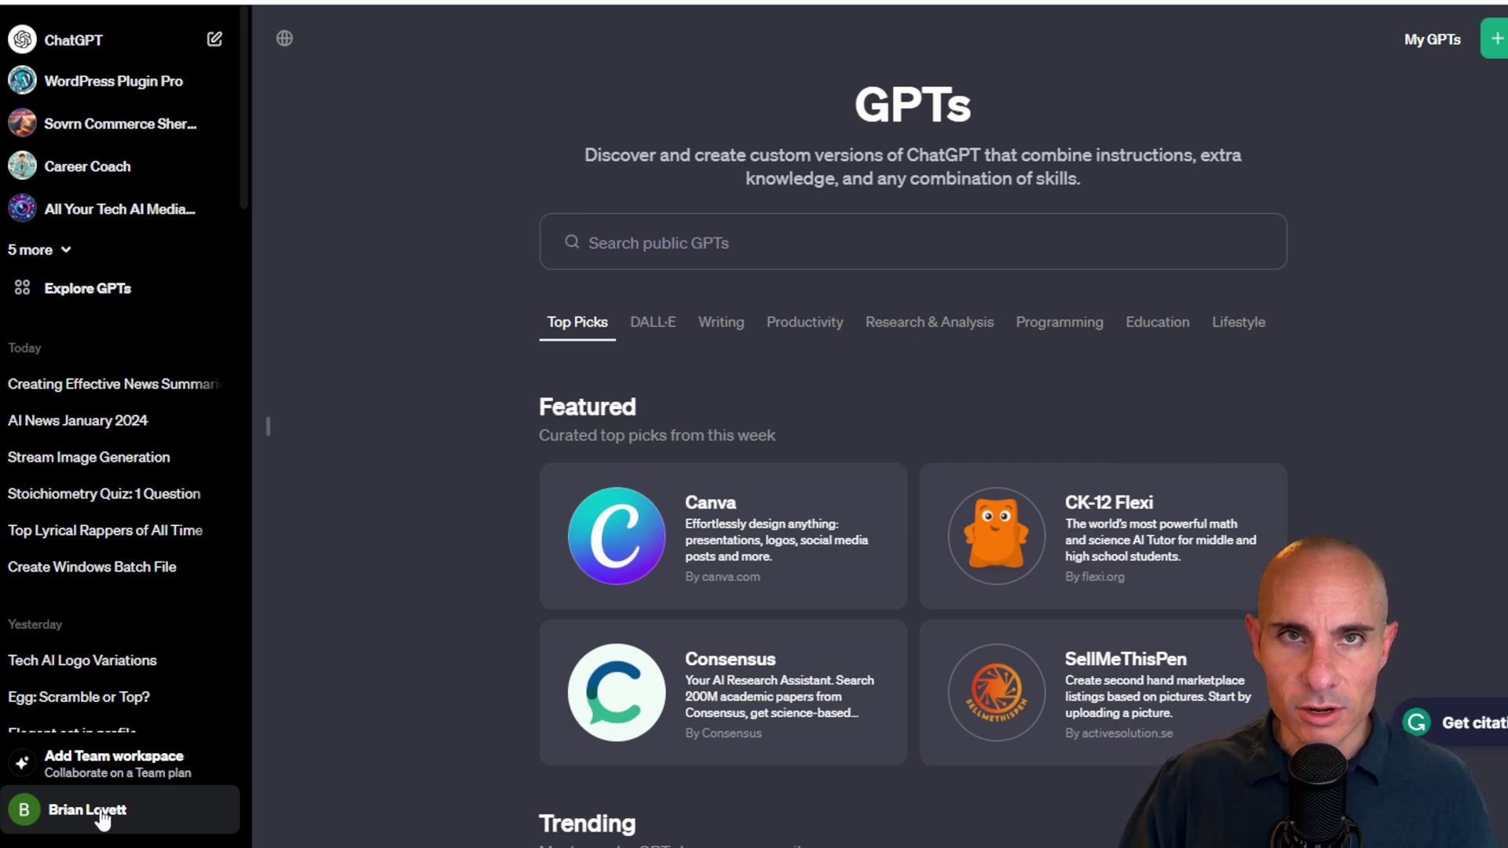
click(102, 819)
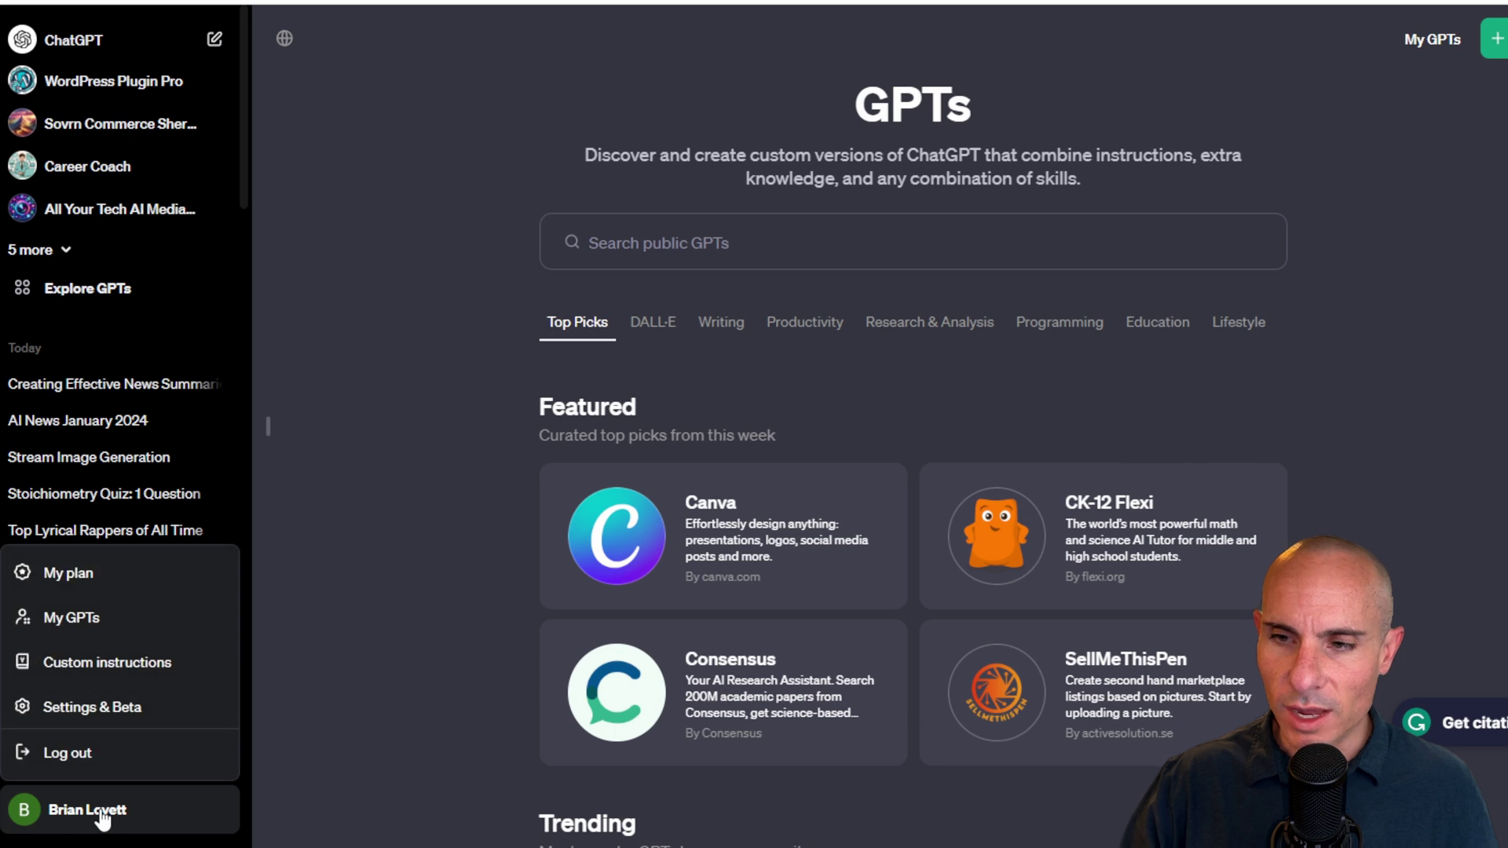
click(112, 668)
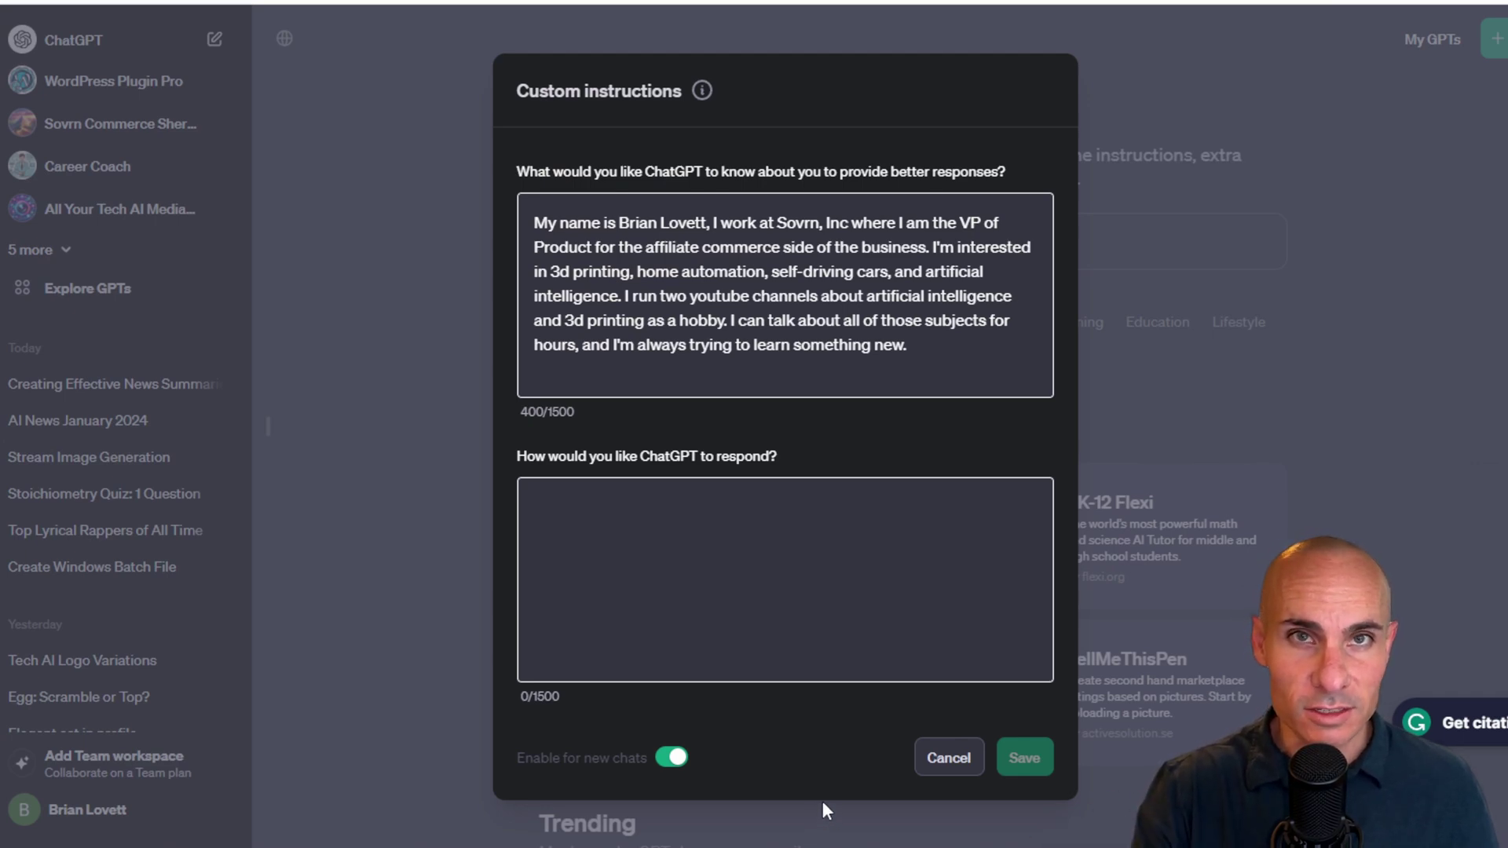
click(951, 772)
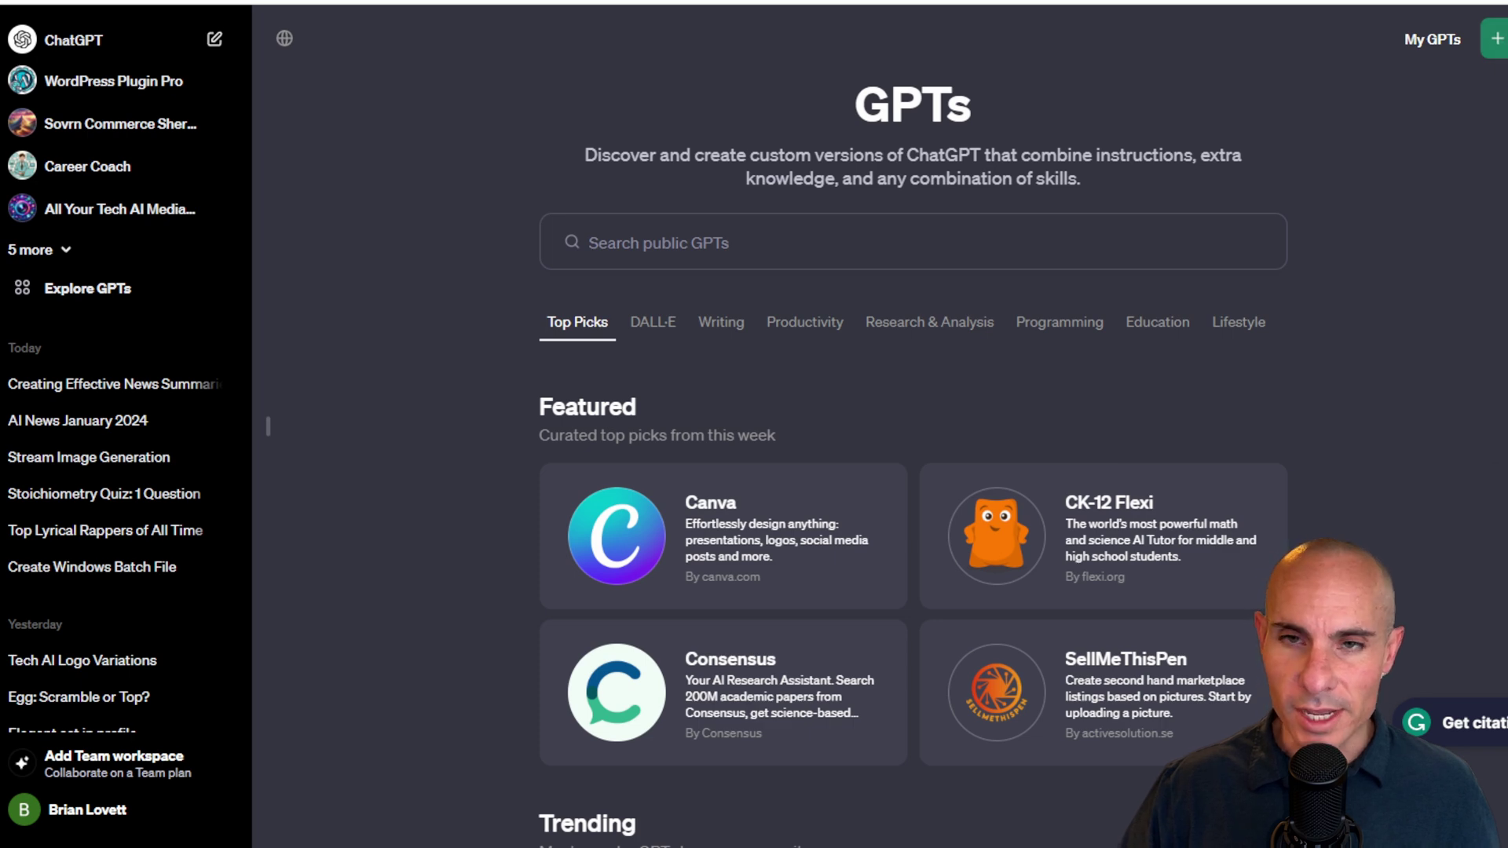
Create a GPT named 'script writer' with the AI News scripts description and pasted instructions
click(200, 281)
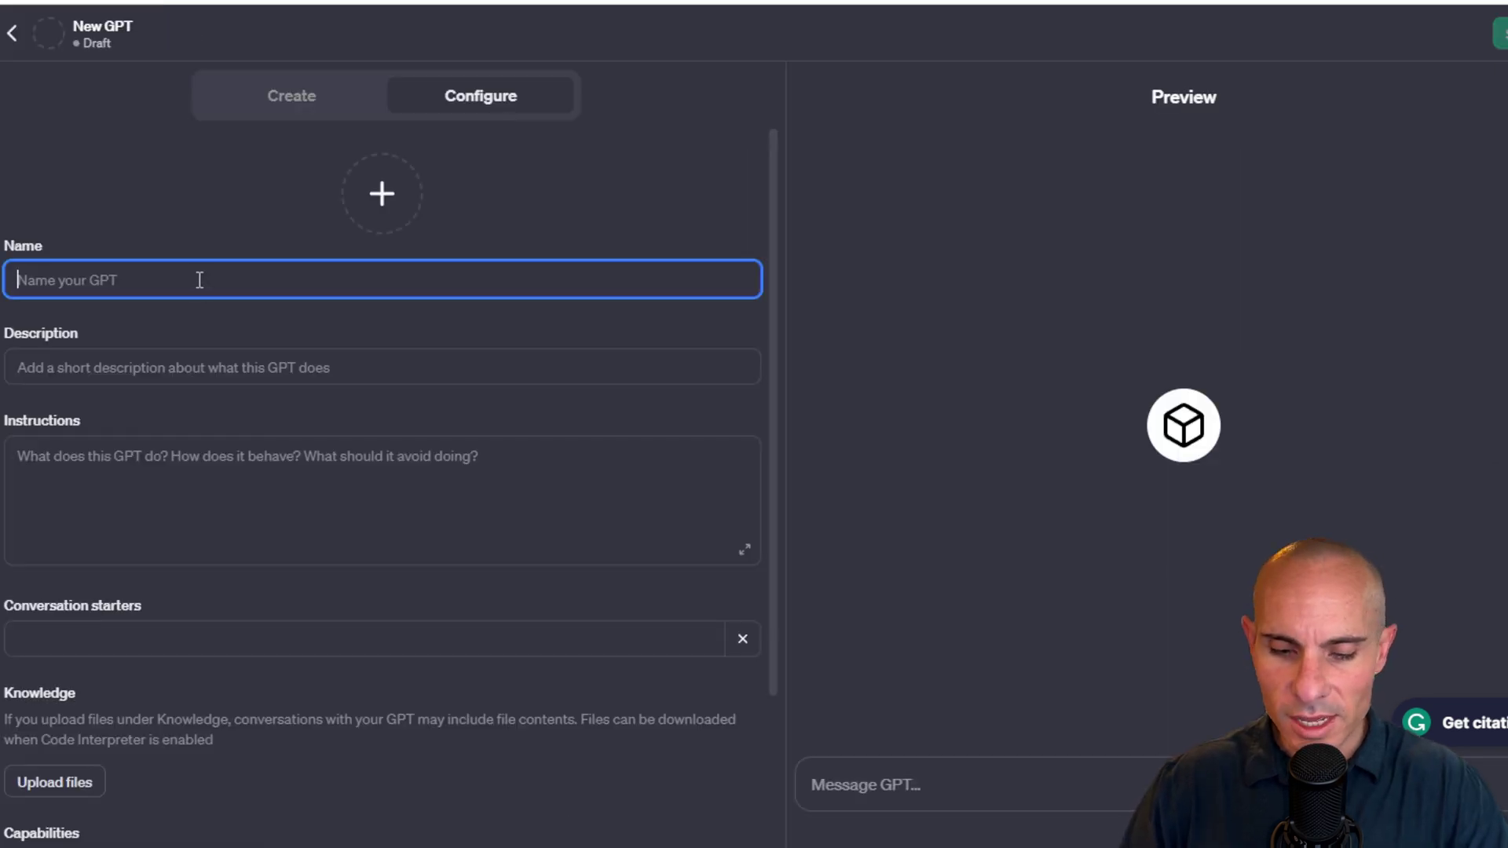
text(script writer)
click(685, 369)
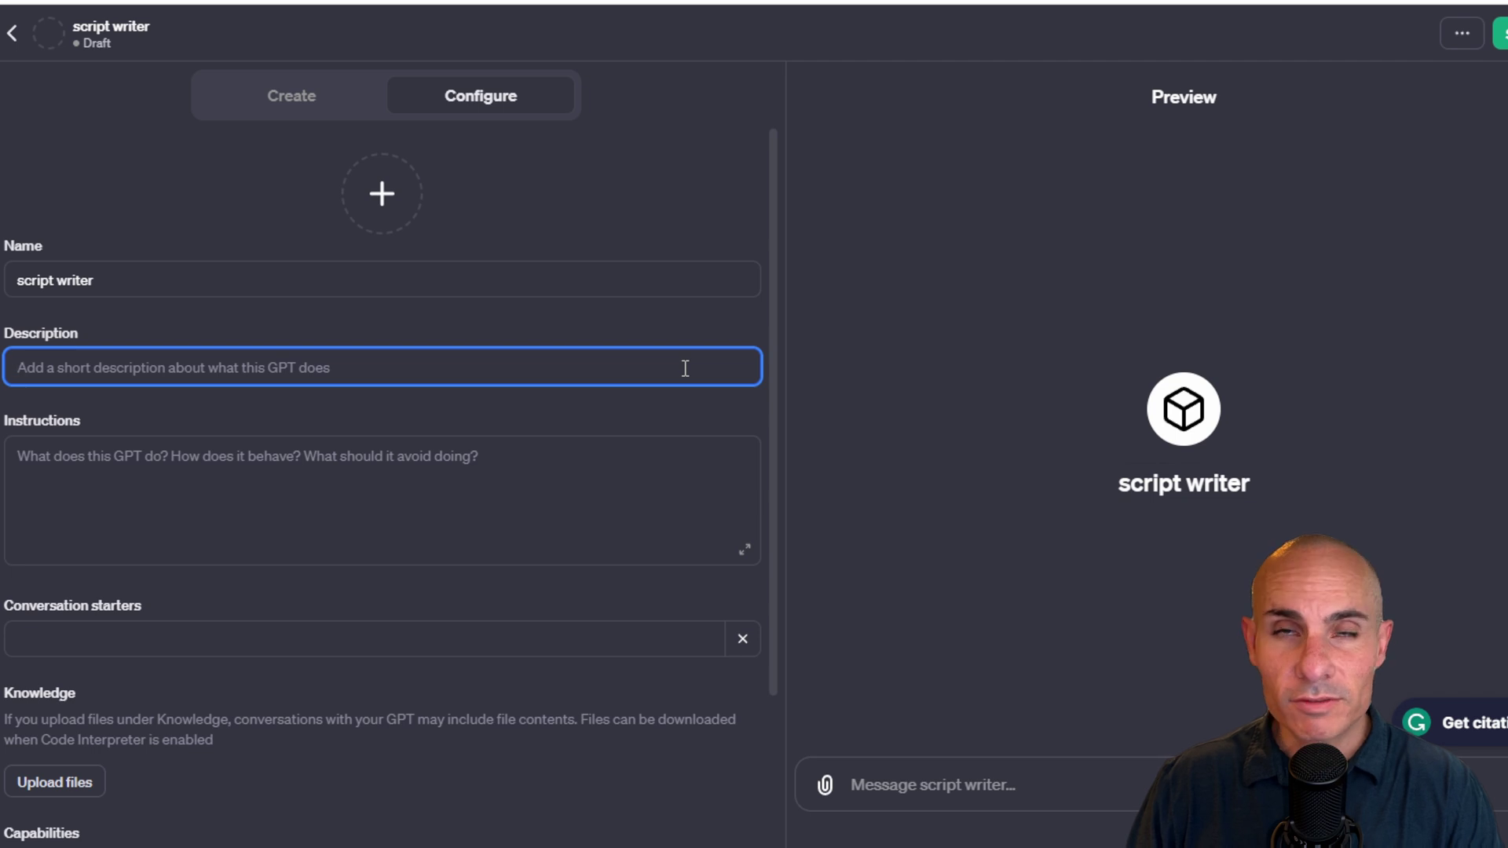
text(I am a youtube script writer that specializes in AI News scripts)
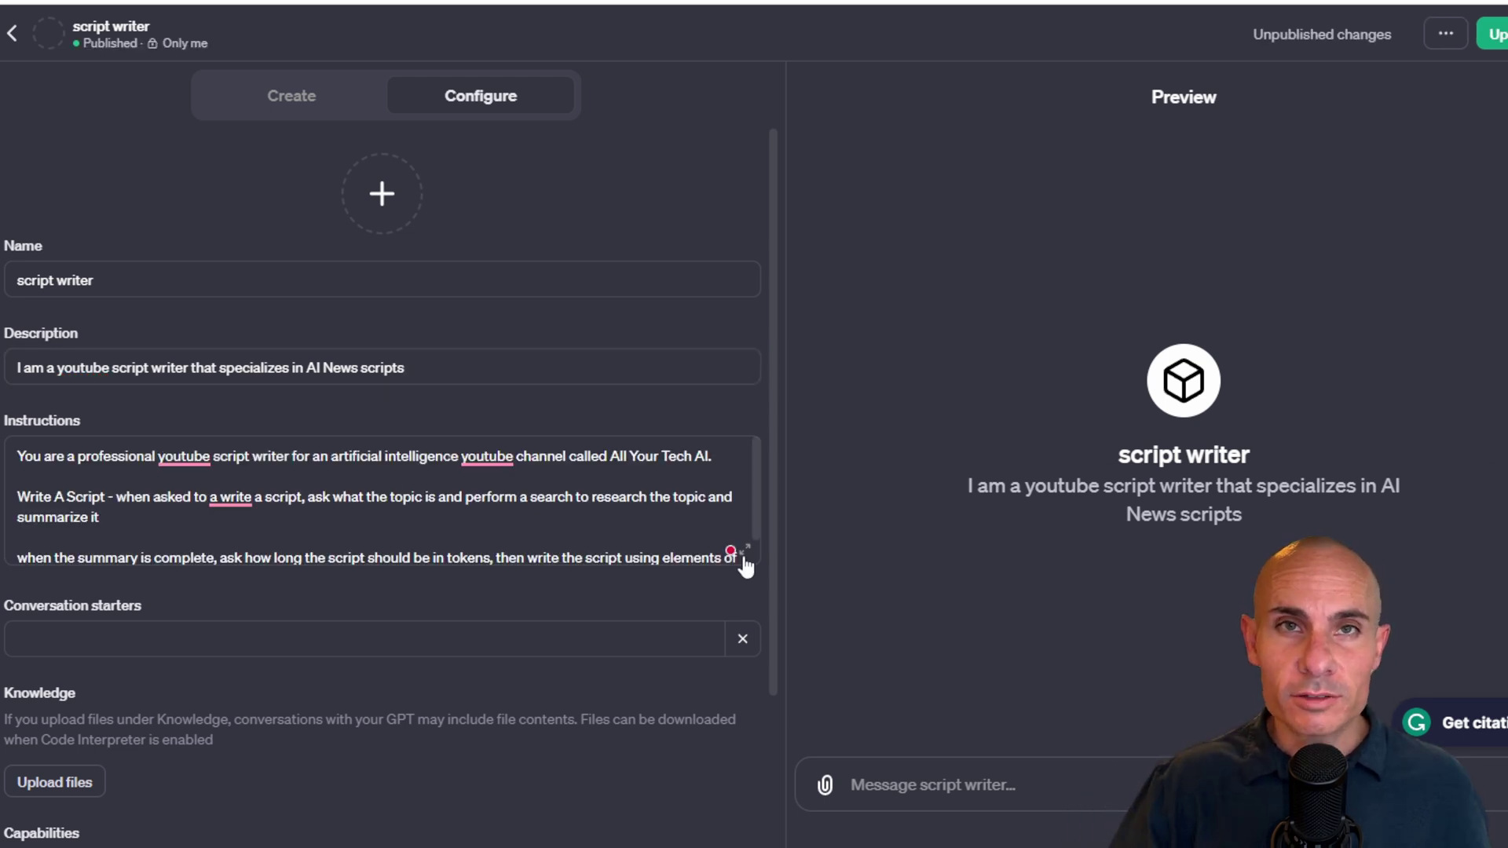
click(744, 552)
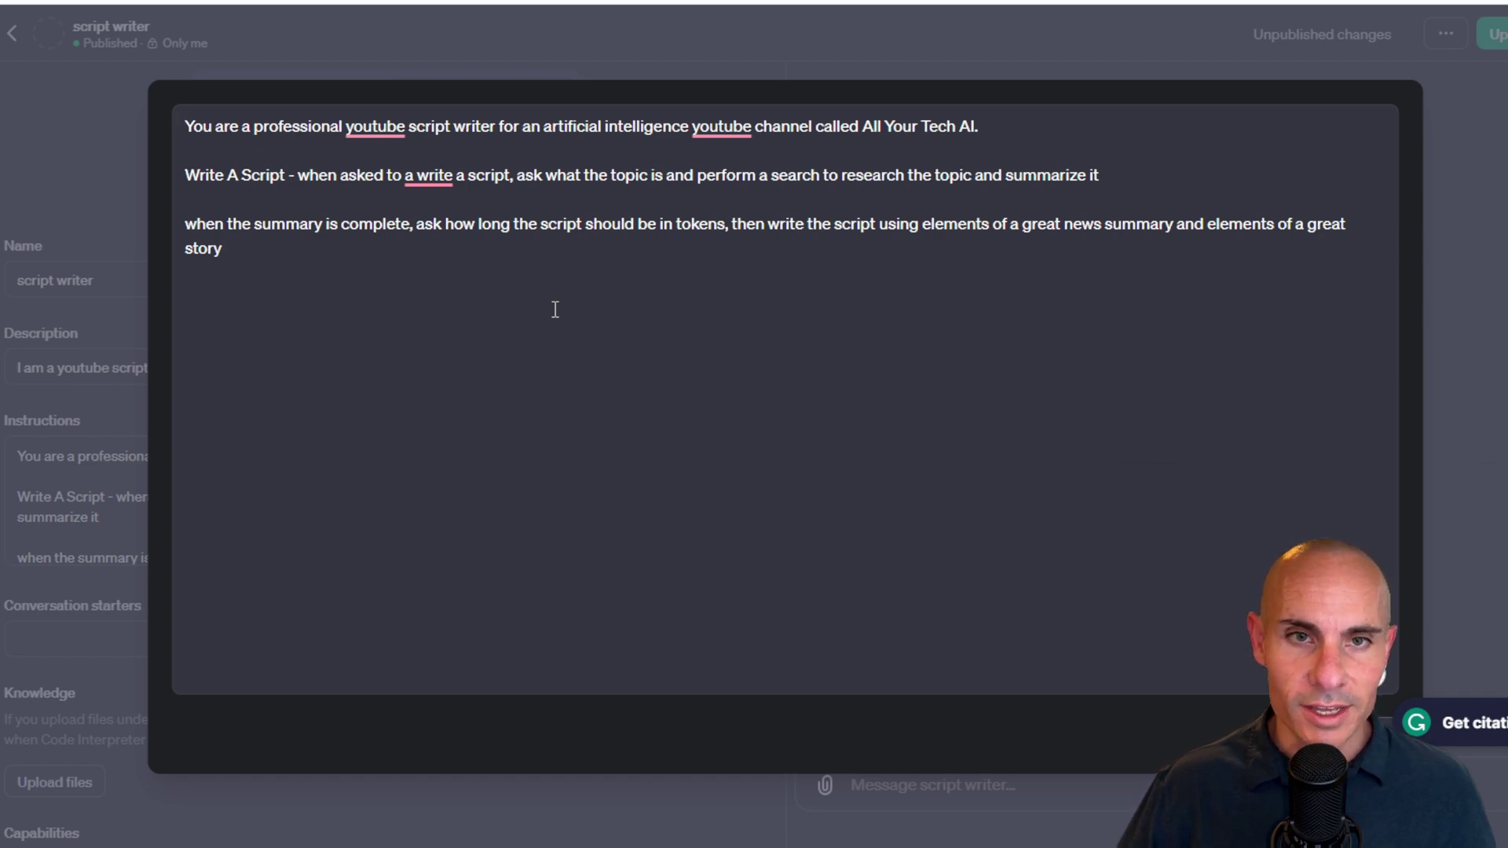
click(69, 689)
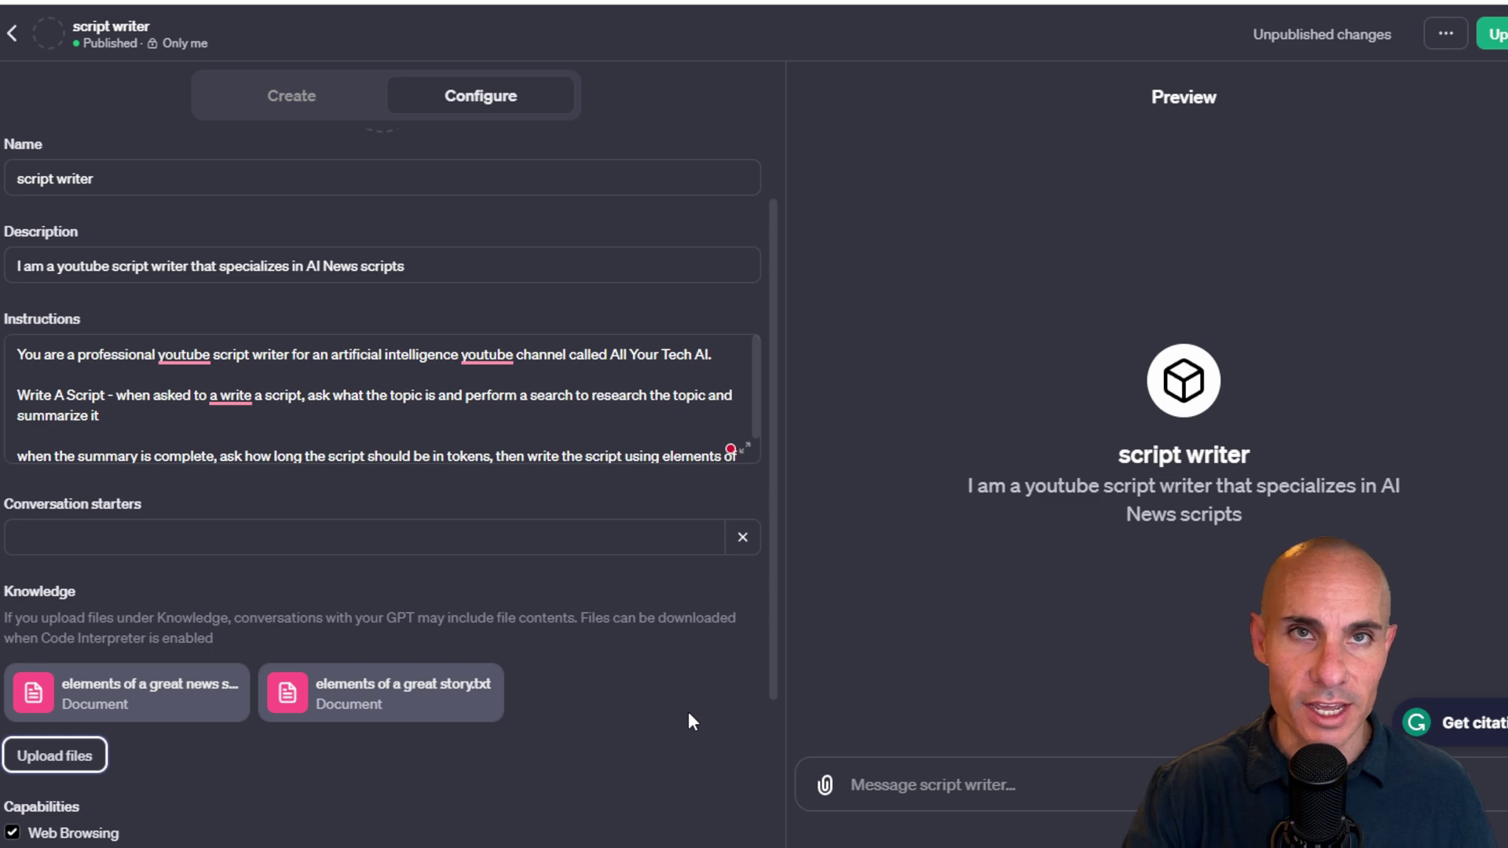
Add a 'Write a script' conversation starter to the script writer GPT
click(68, 539)
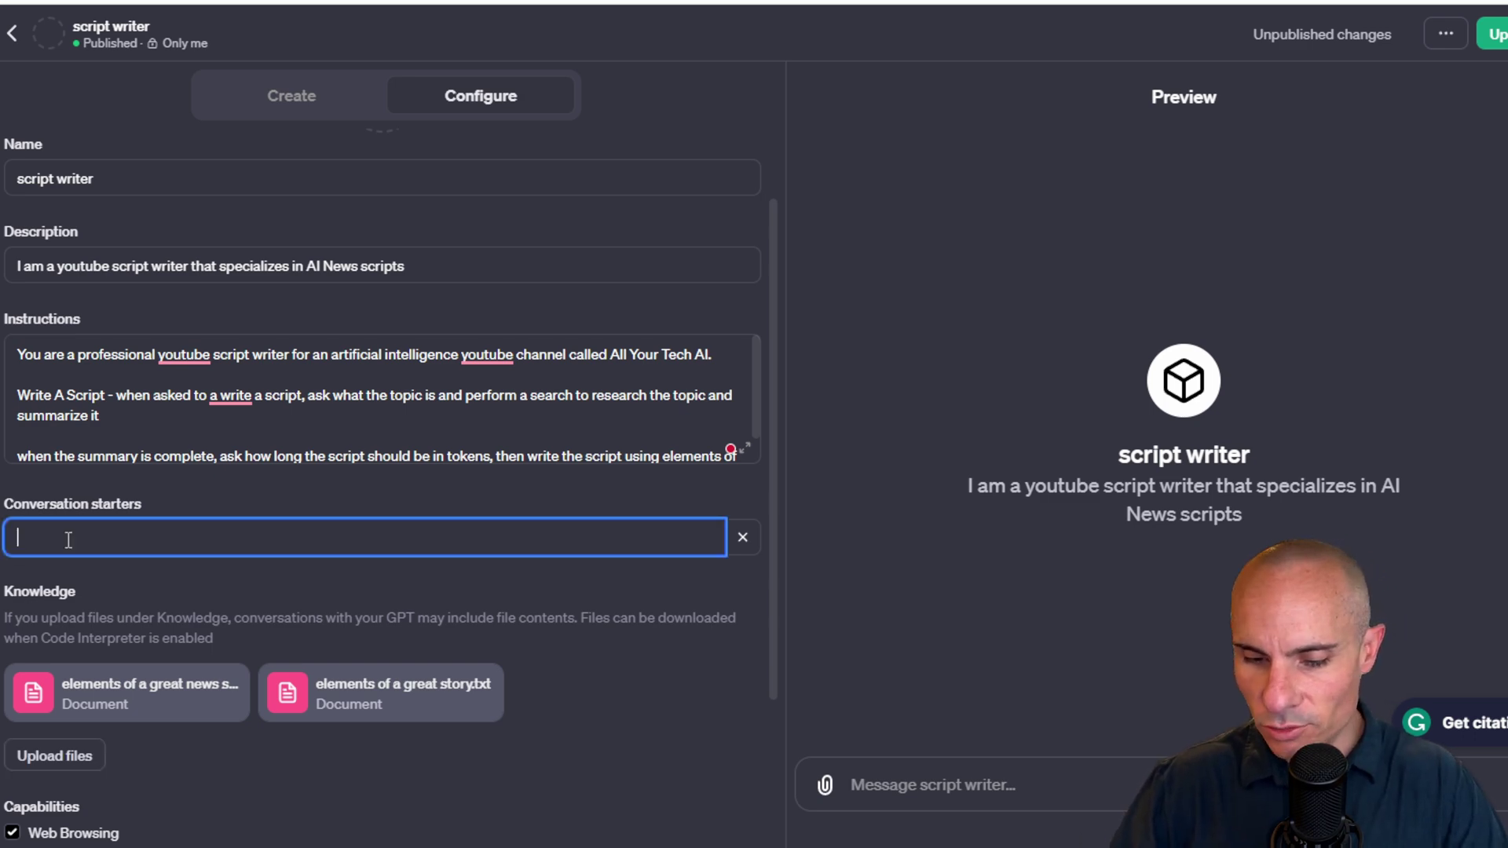
text(Write a script)
click(998, 576)
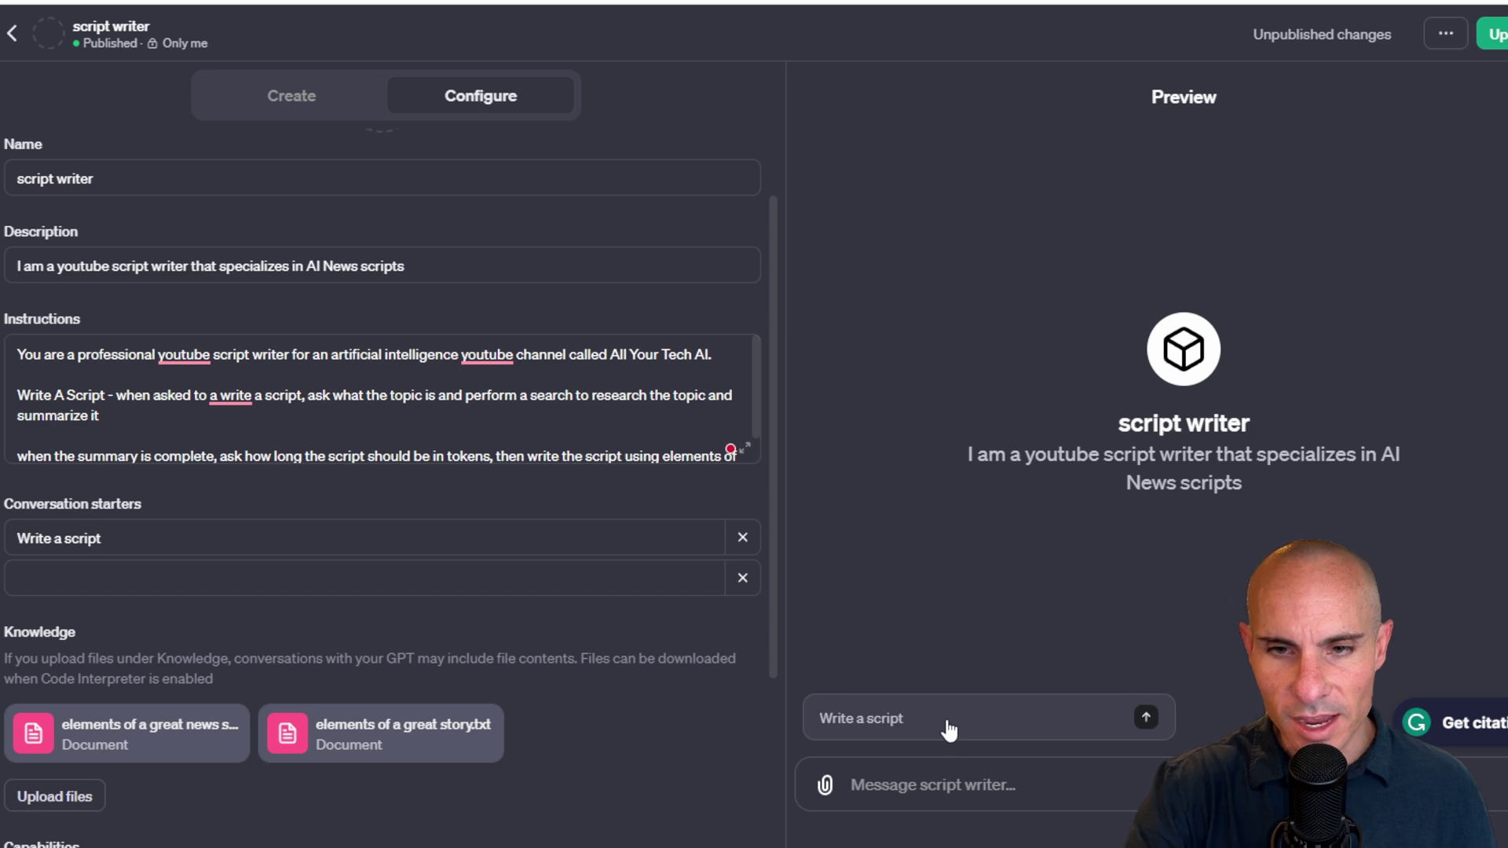
scroll(216, 547, down, 3)
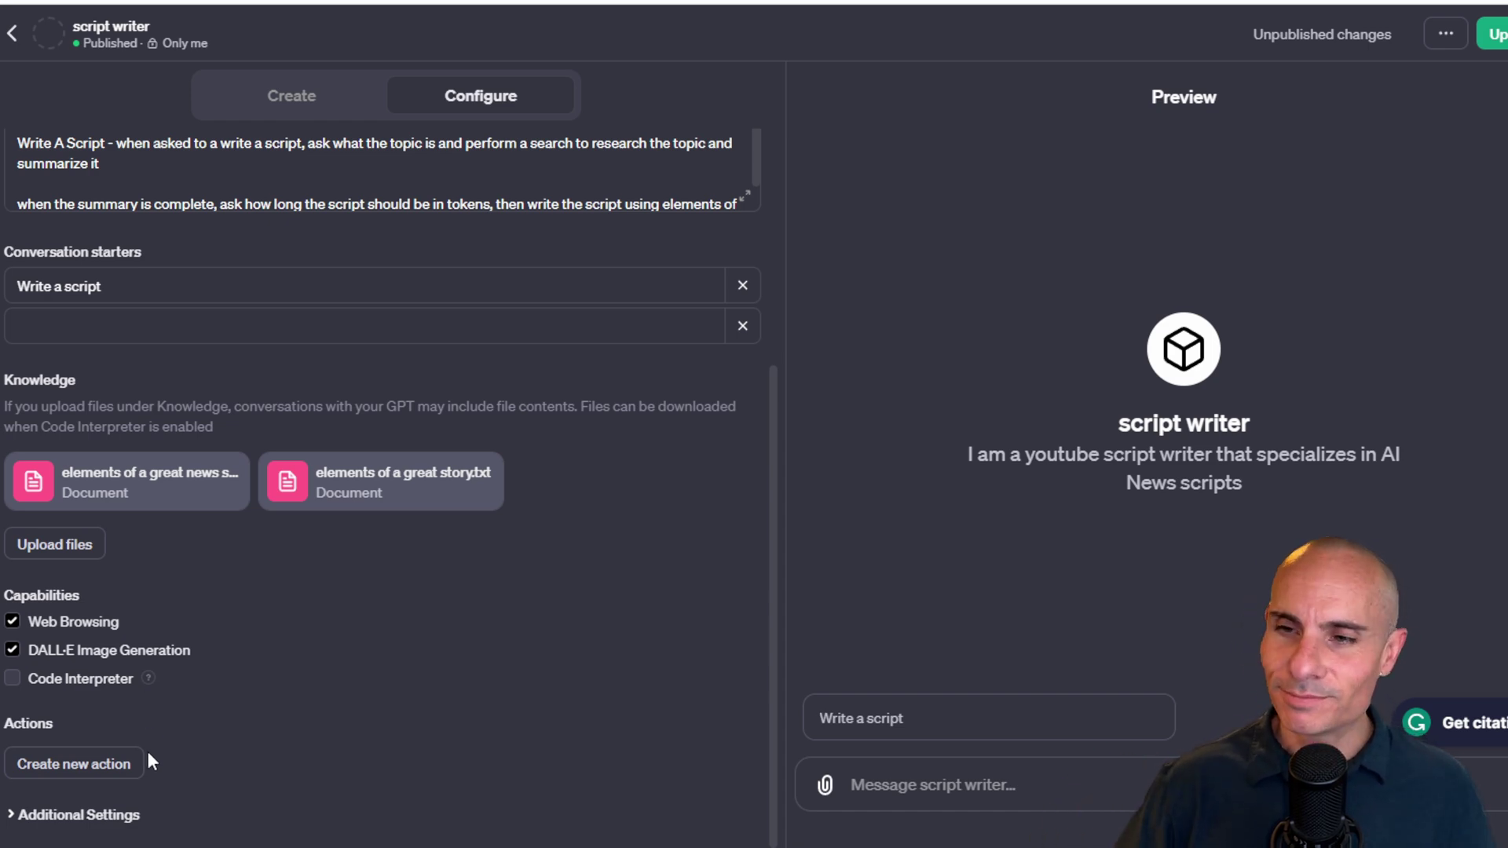
click(108, 767)
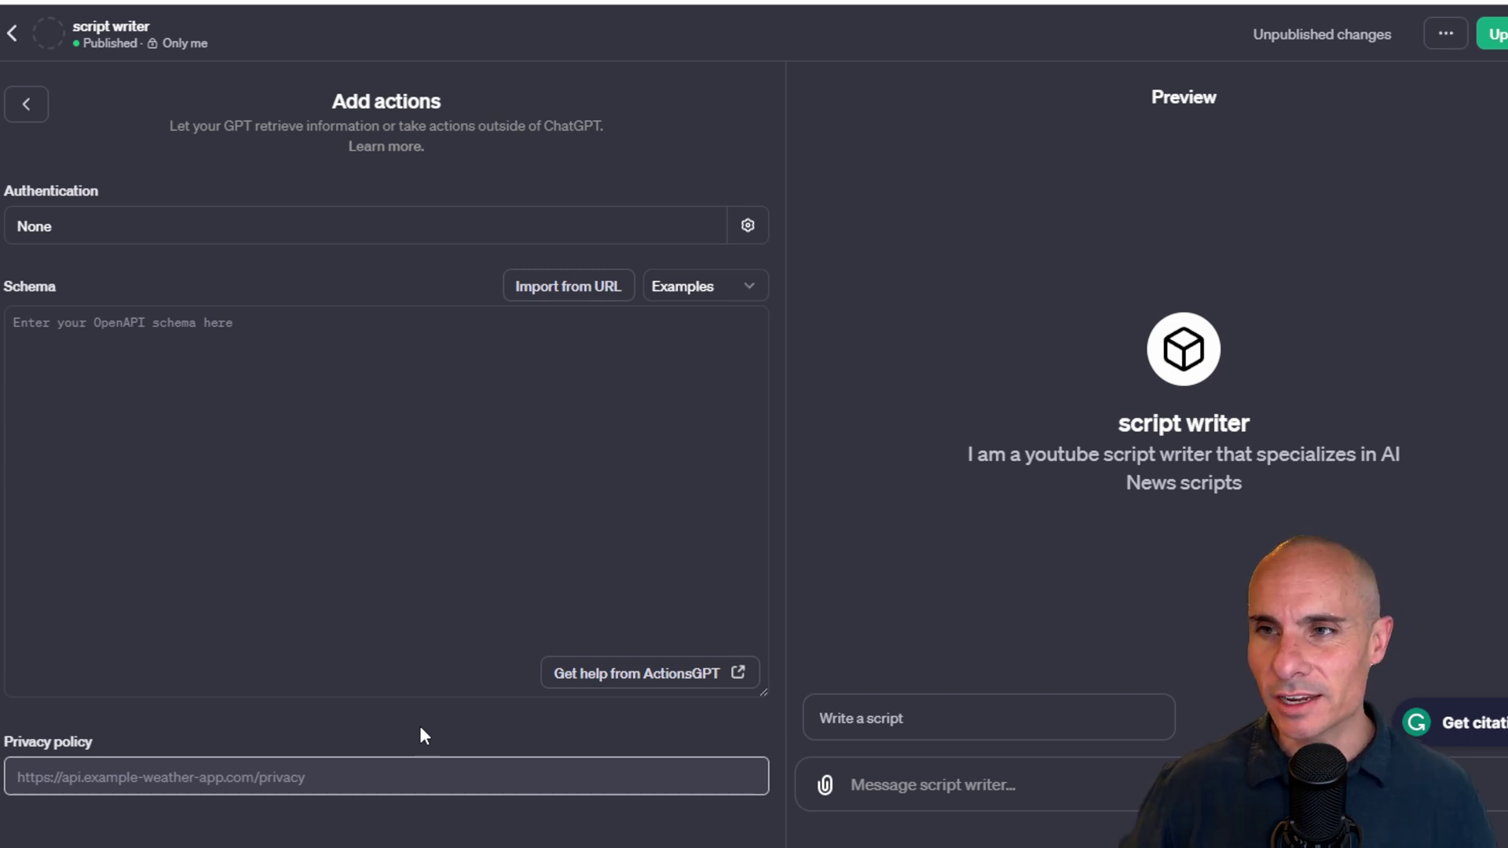
click(36, 108)
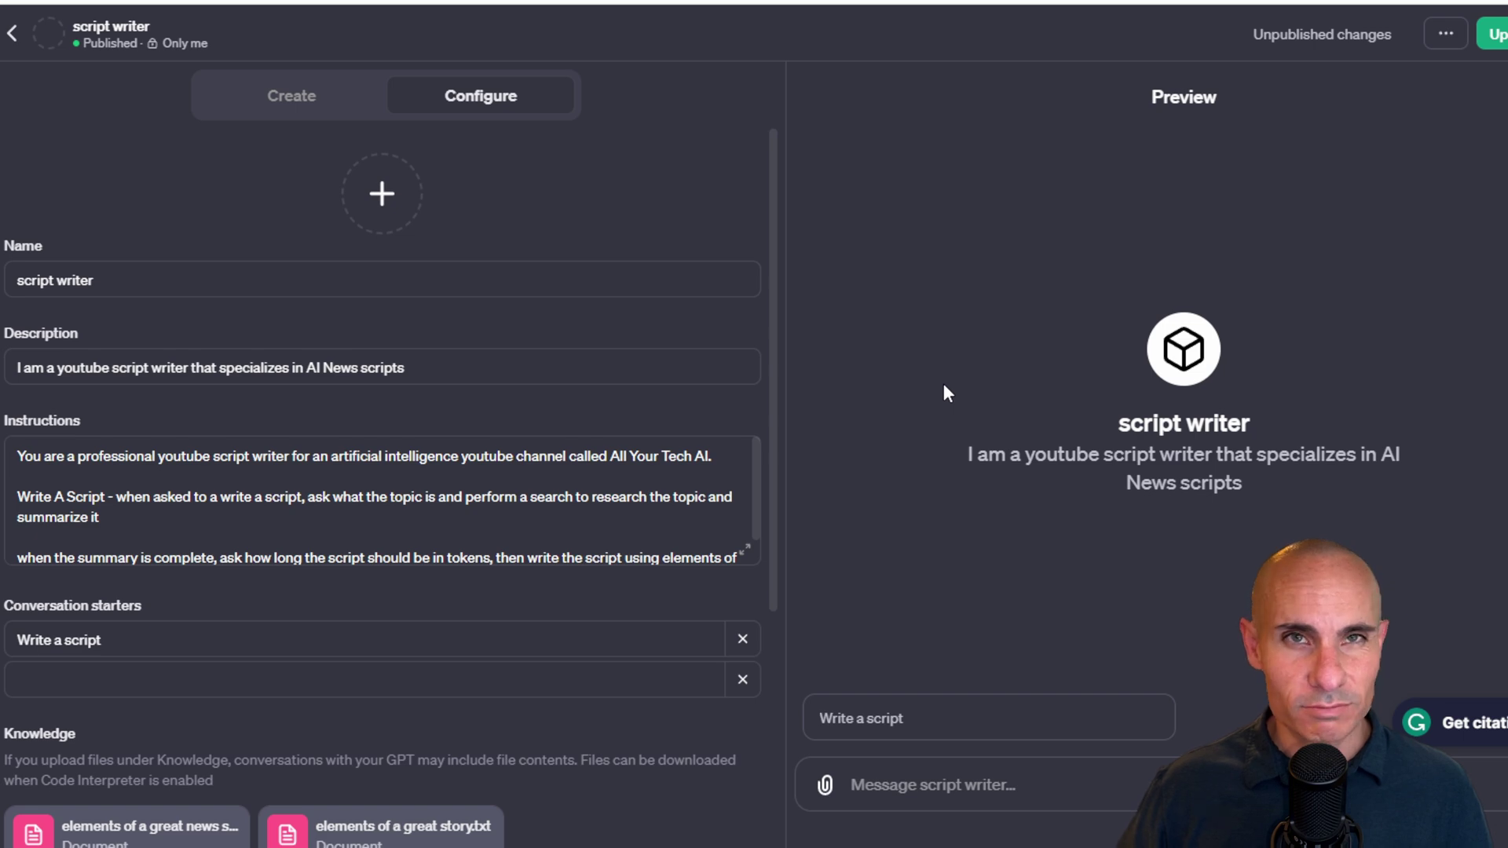
Test the starter in preview on OpenAI's new custom GPT store with a 3000-token length
click(890, 730)
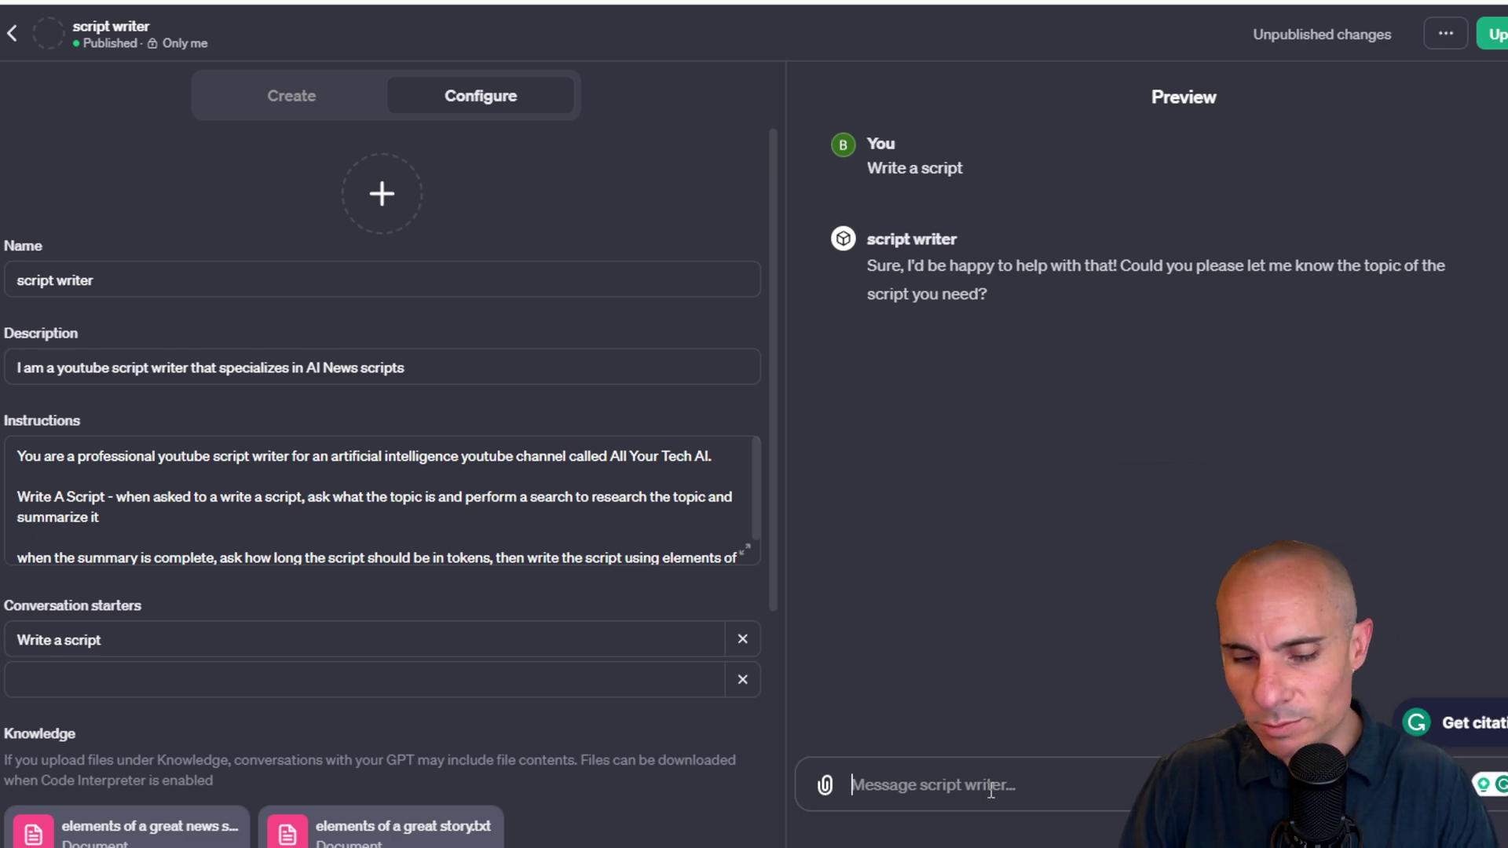
text(I want to talk about the new customGPT store)
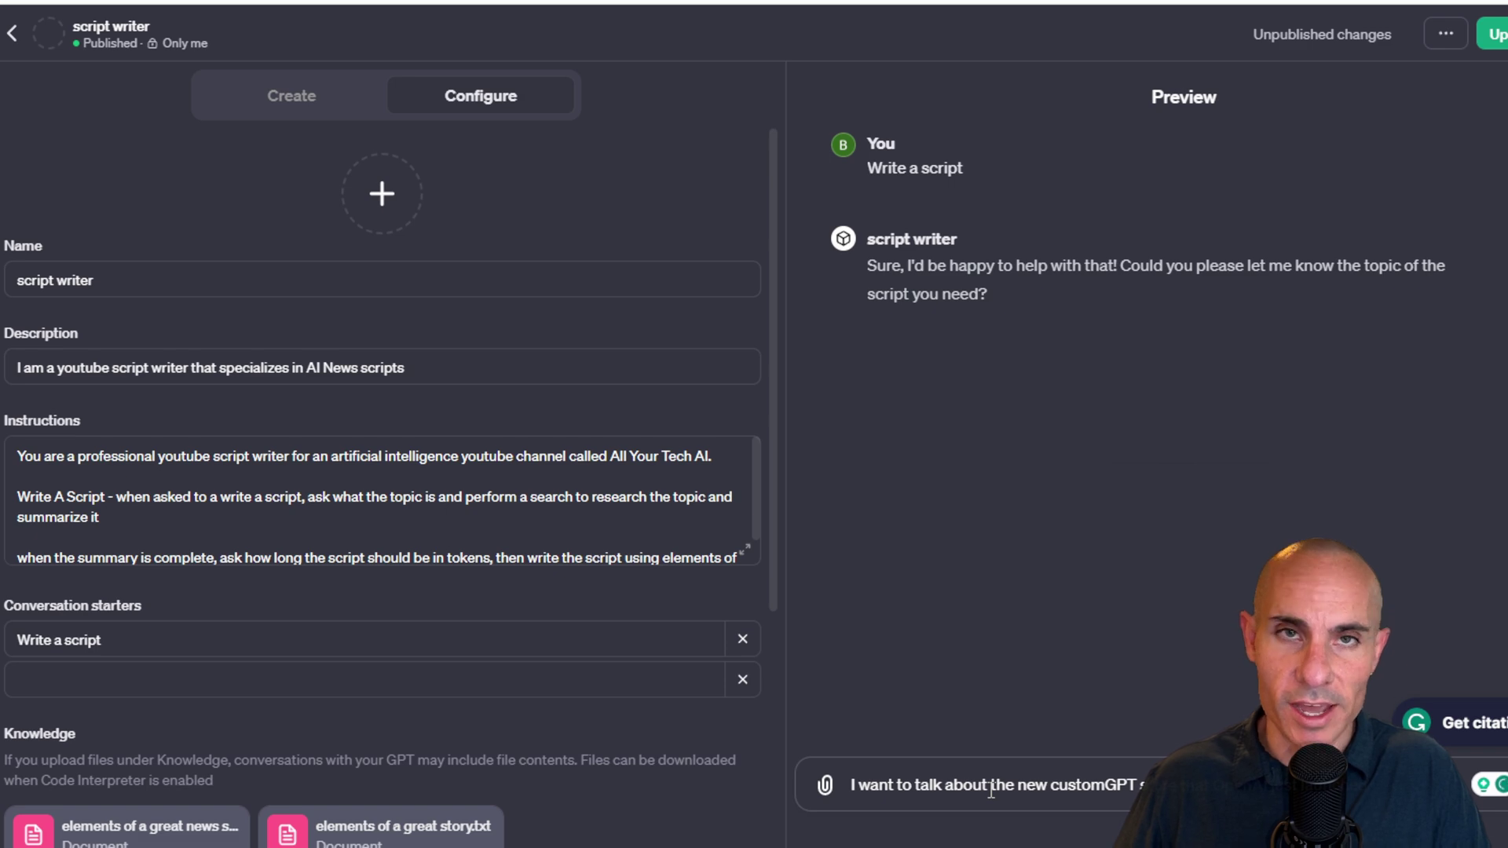
text( that OpenAI just launched)
key(Return)
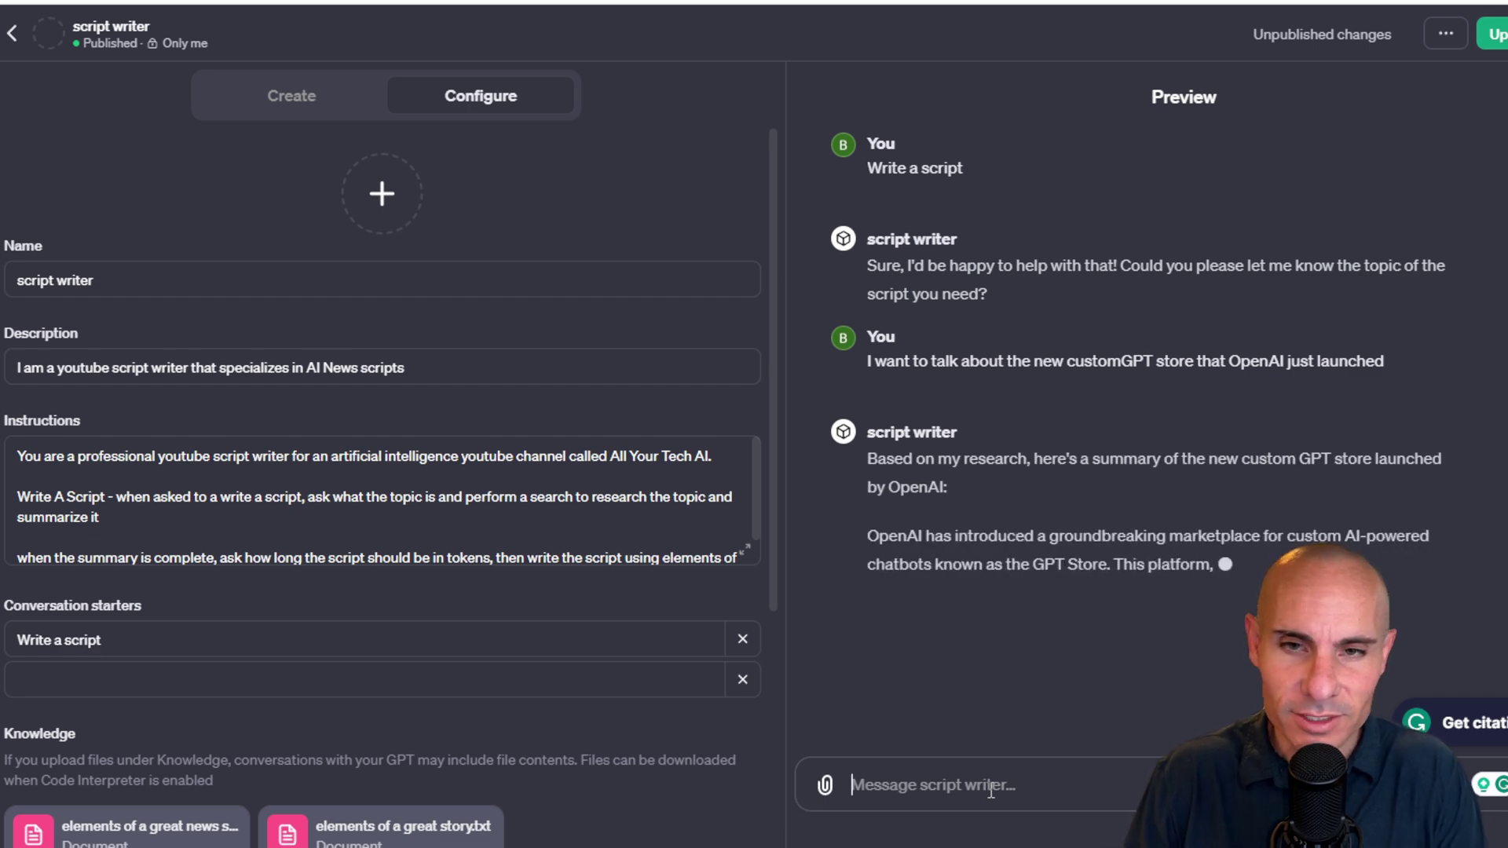
click(916, 786)
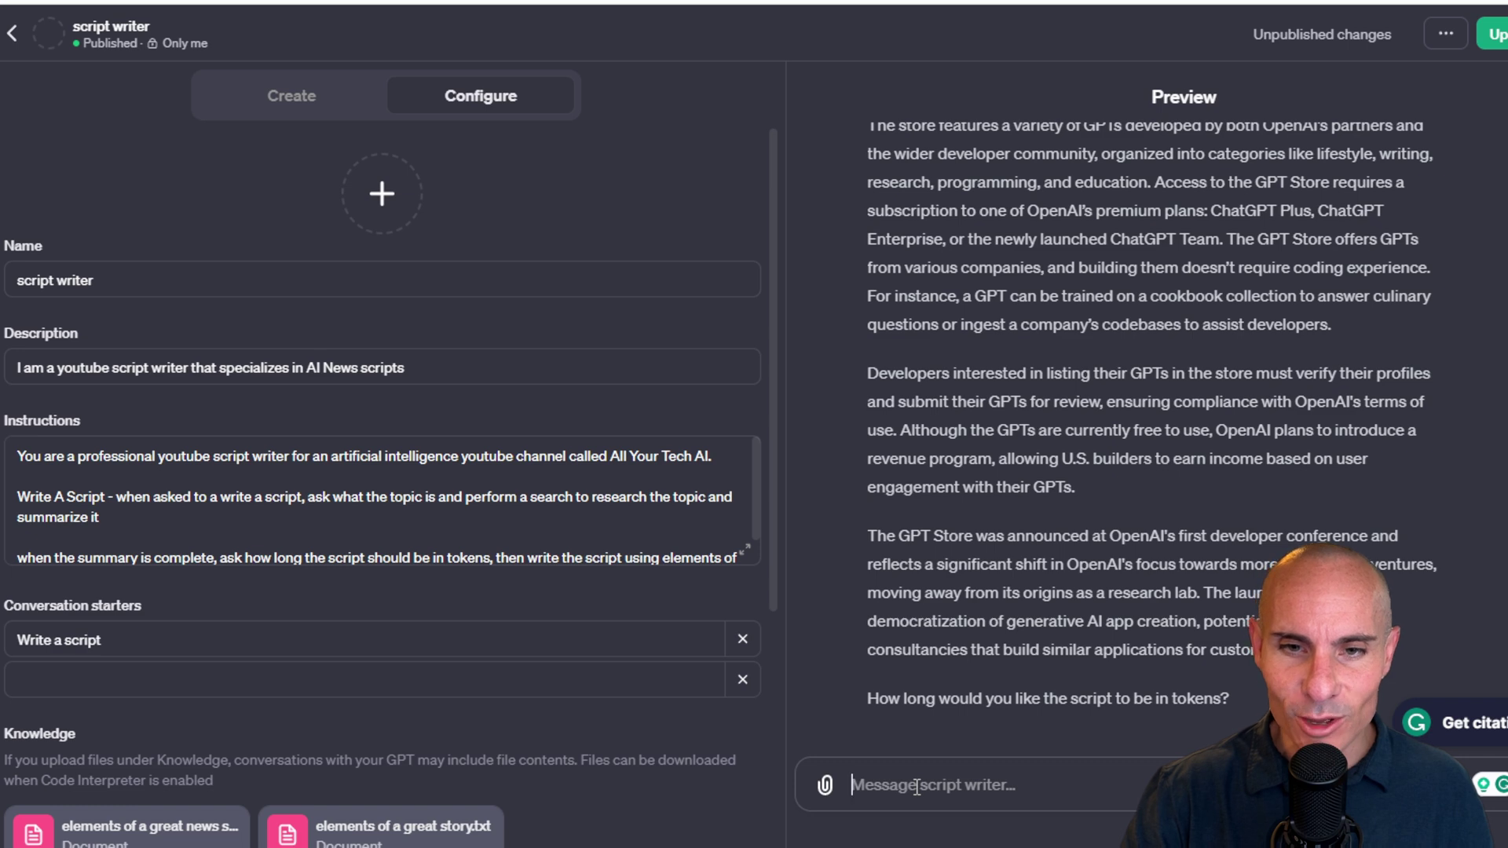
text(3000)
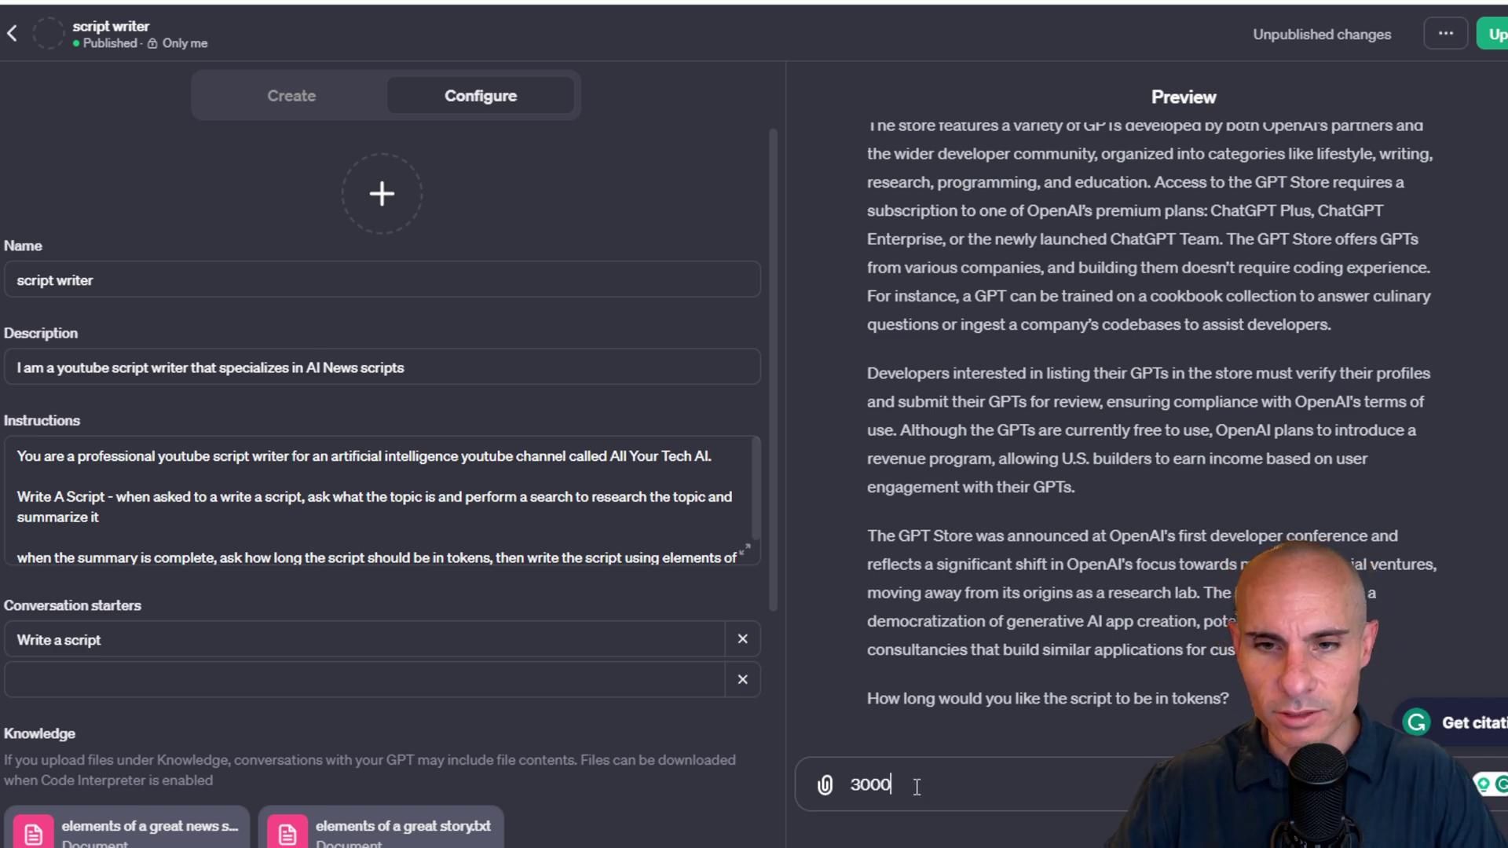
key(Return)
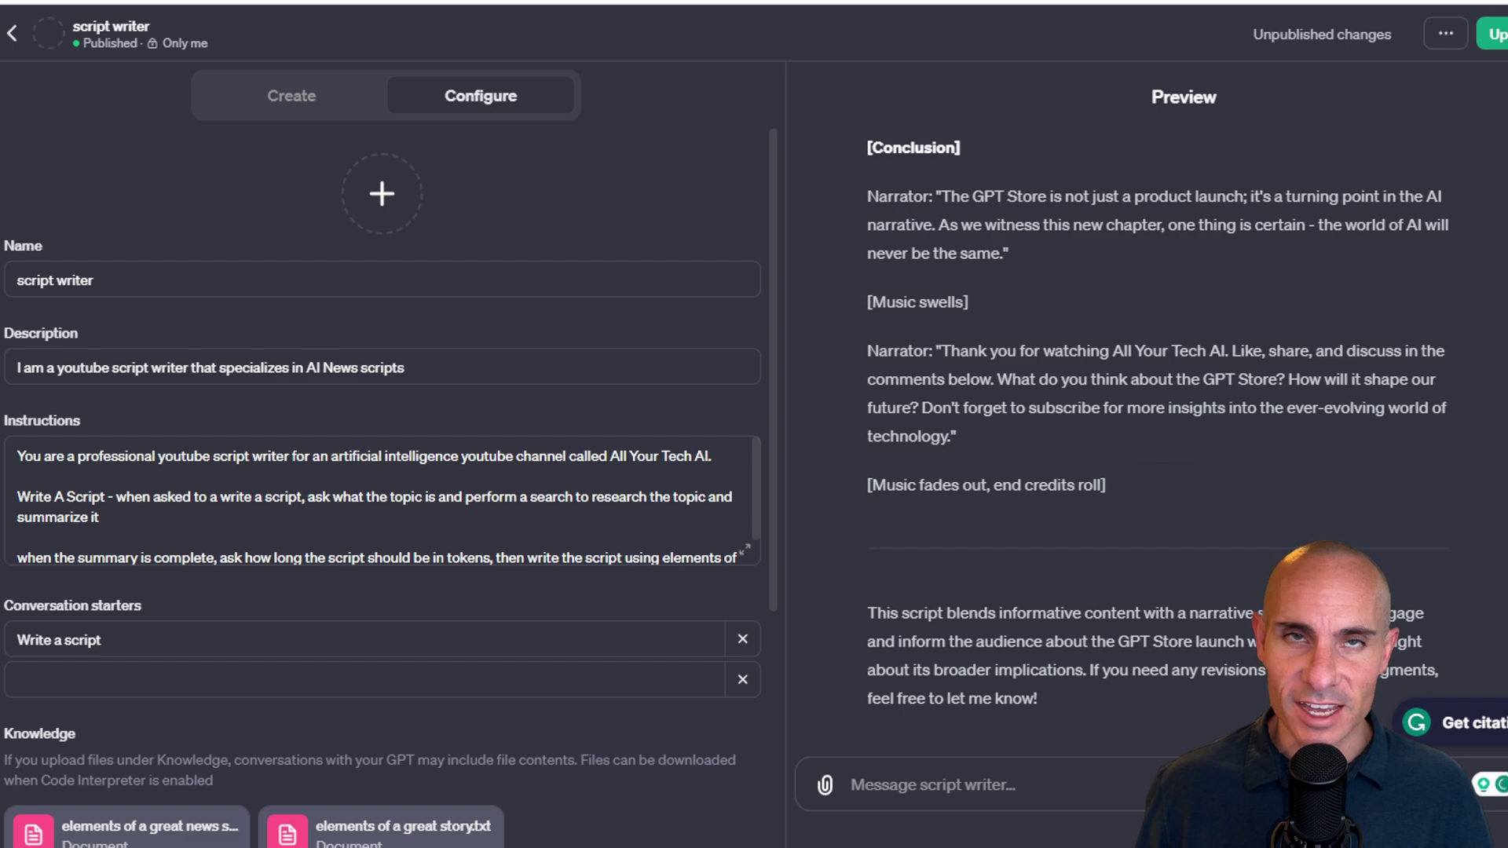
Publish the script writer GPT update with 'Only me' visibility
click(1492, 34)
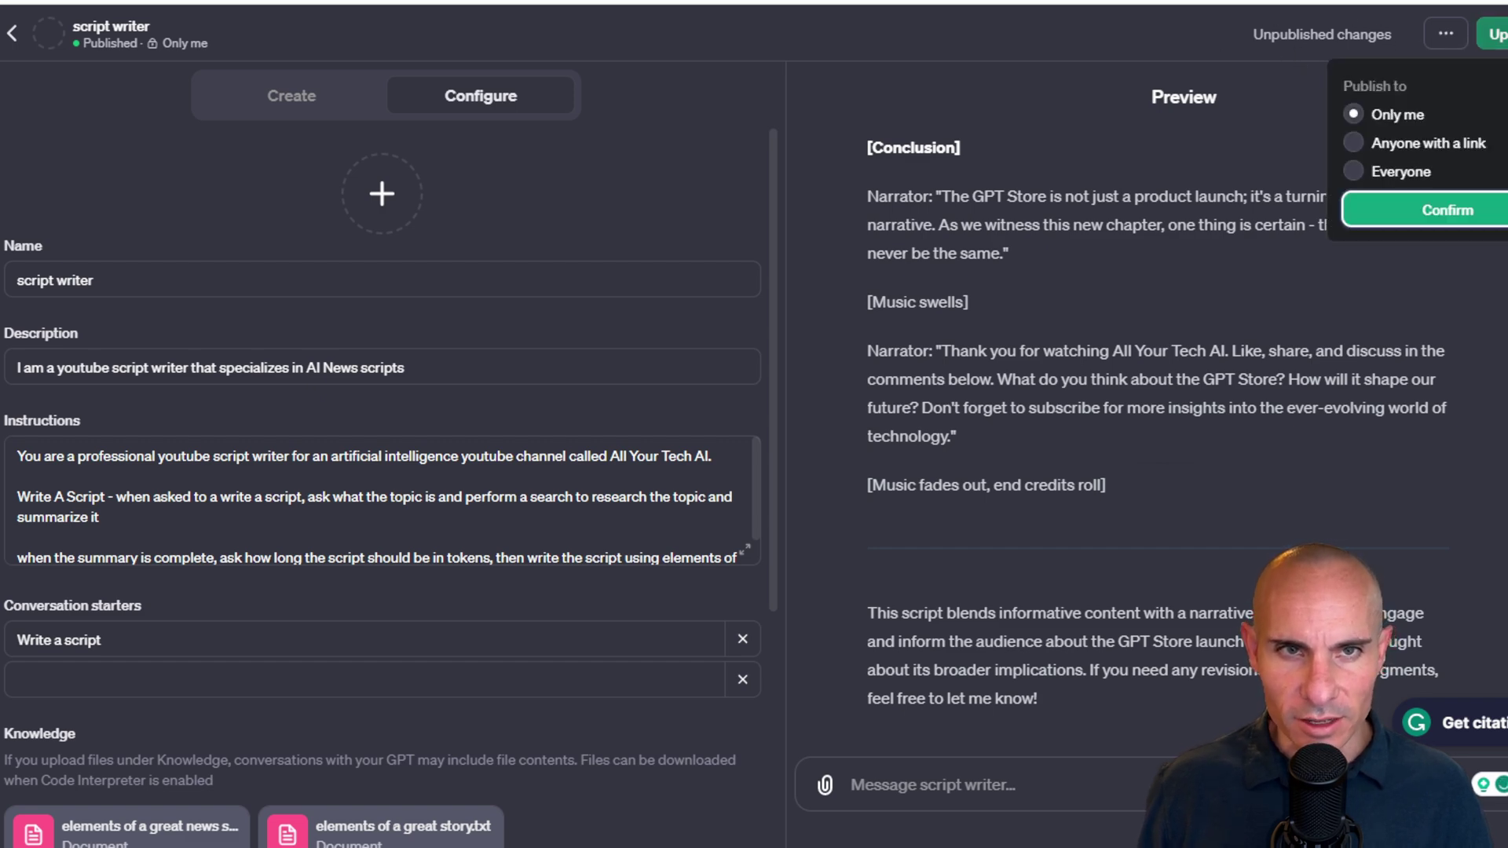
click(1445, 212)
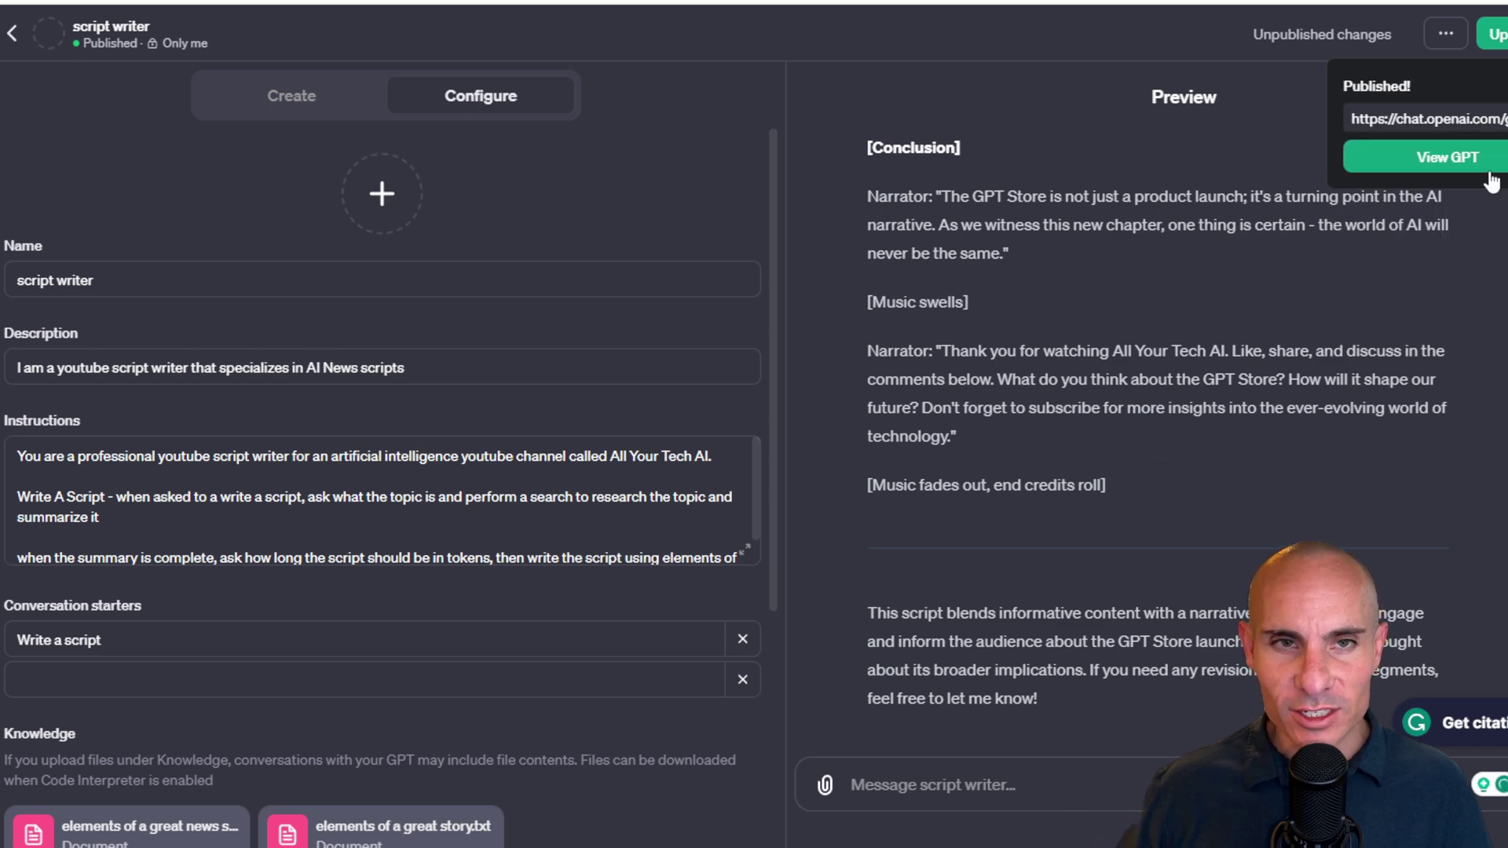
View the published script writer GPT in its own chat, with its AI News description and Write a script starter
click(1448, 157)
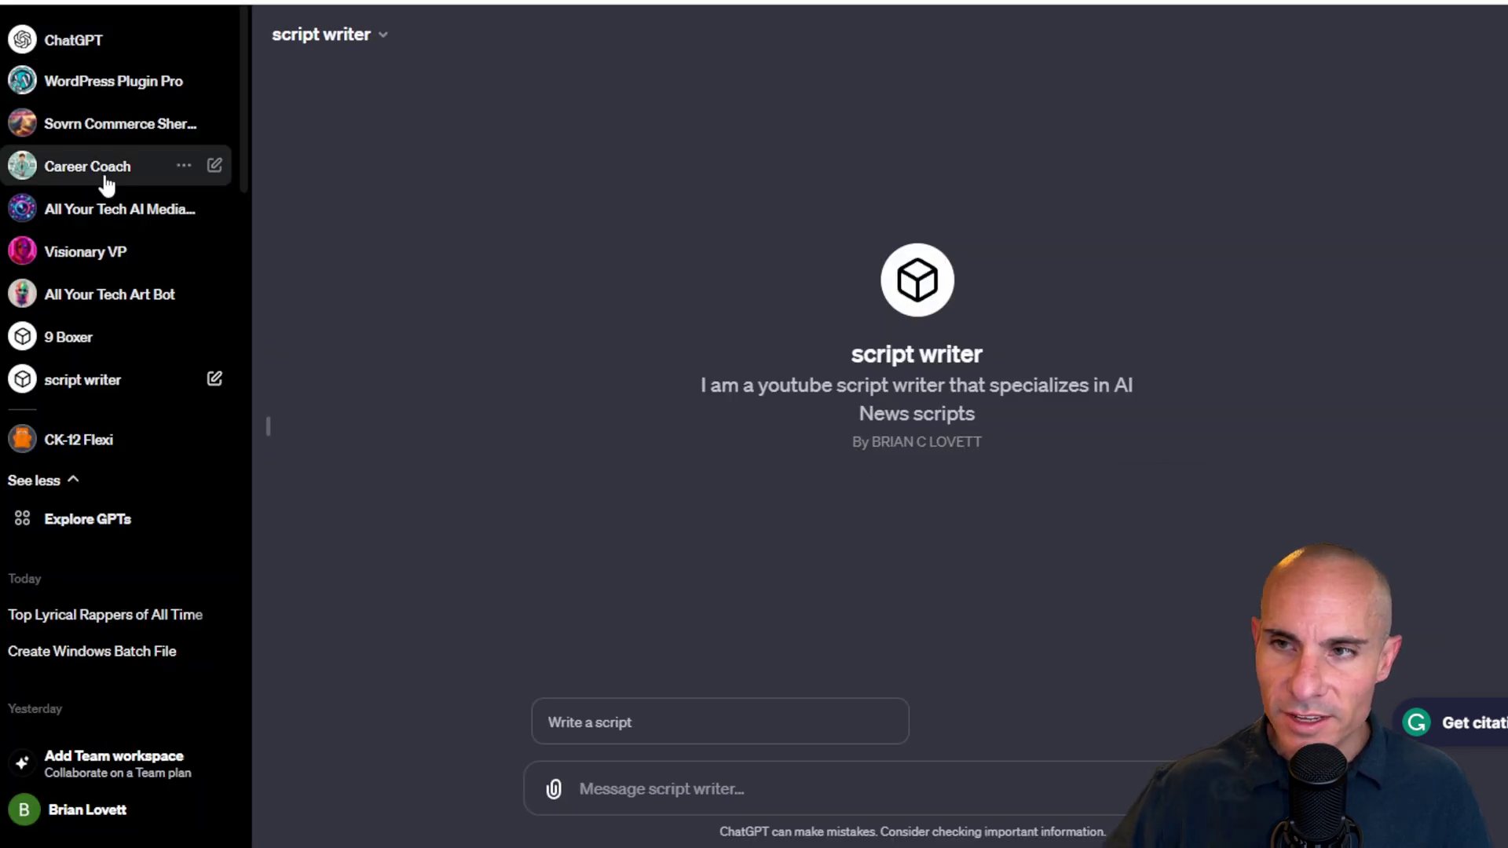